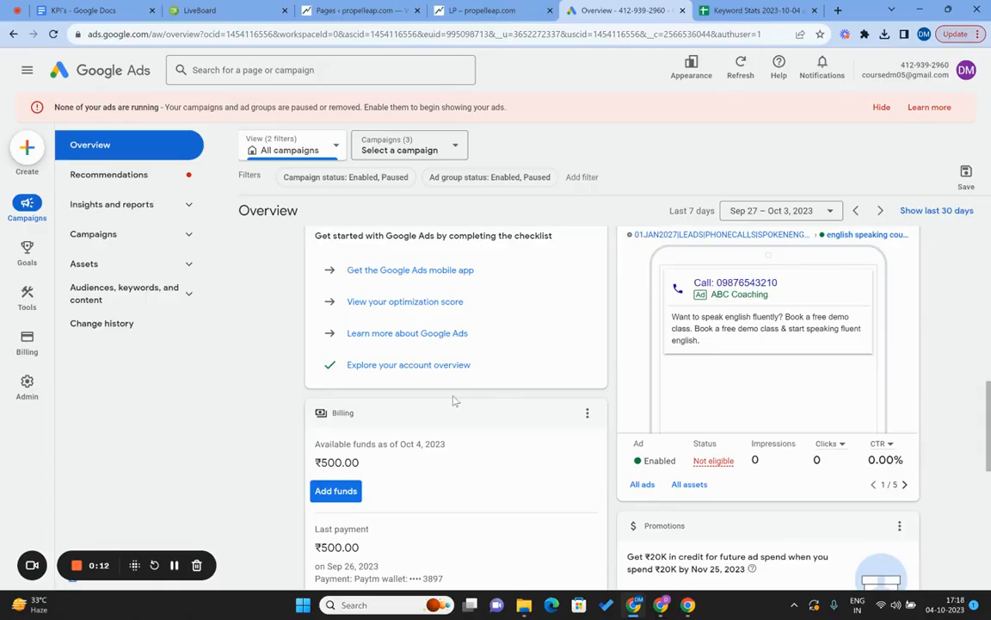
Step: Switch to the LiveBoard whiteboard and handwrite "Campaign" followed by a check mark on the blank page
scroll(456, 400, up, 10)
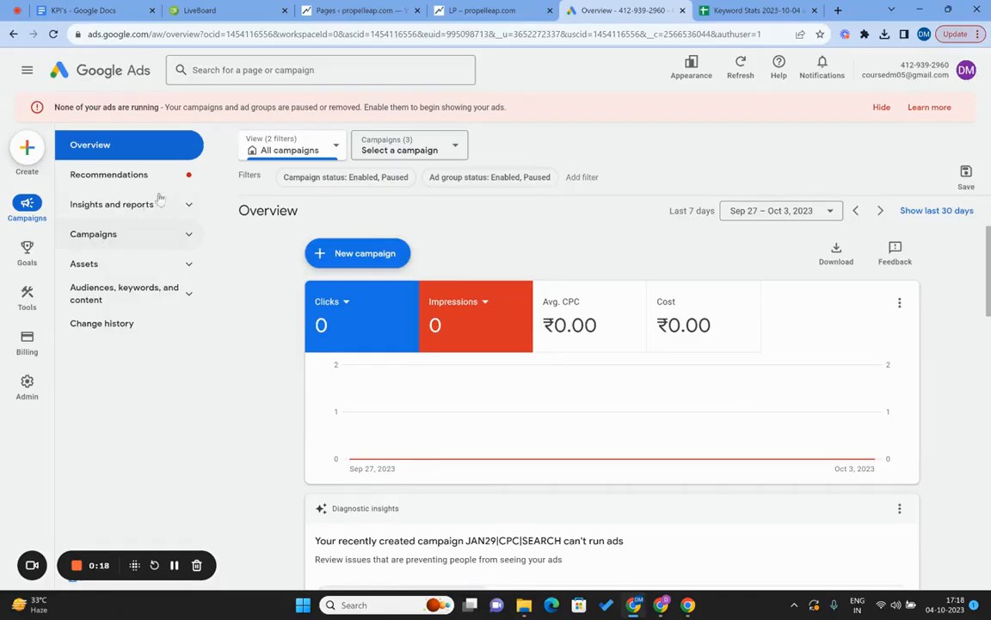
click(95, 10)
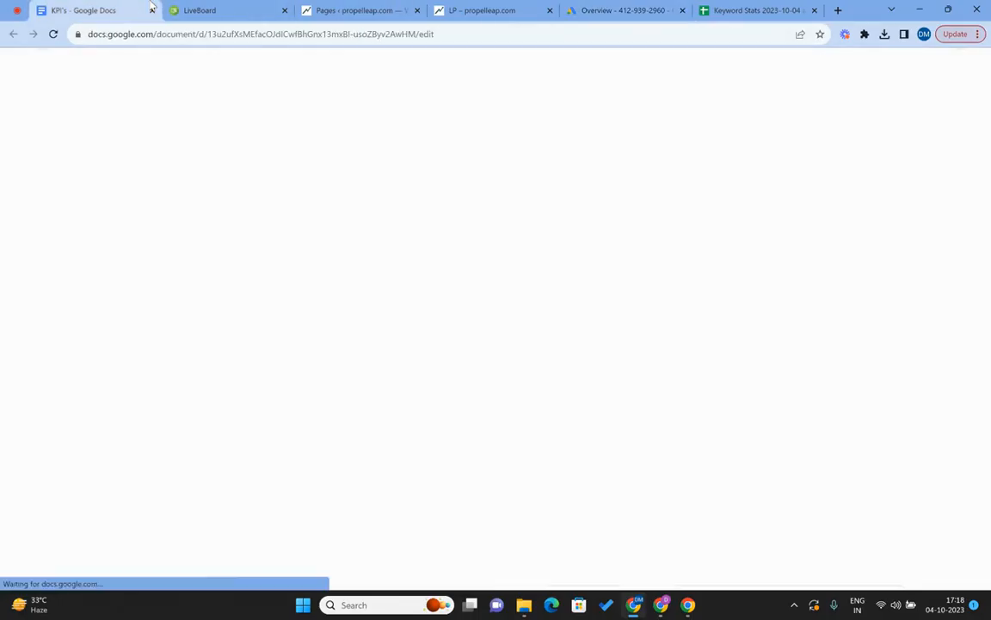
click(207, 10)
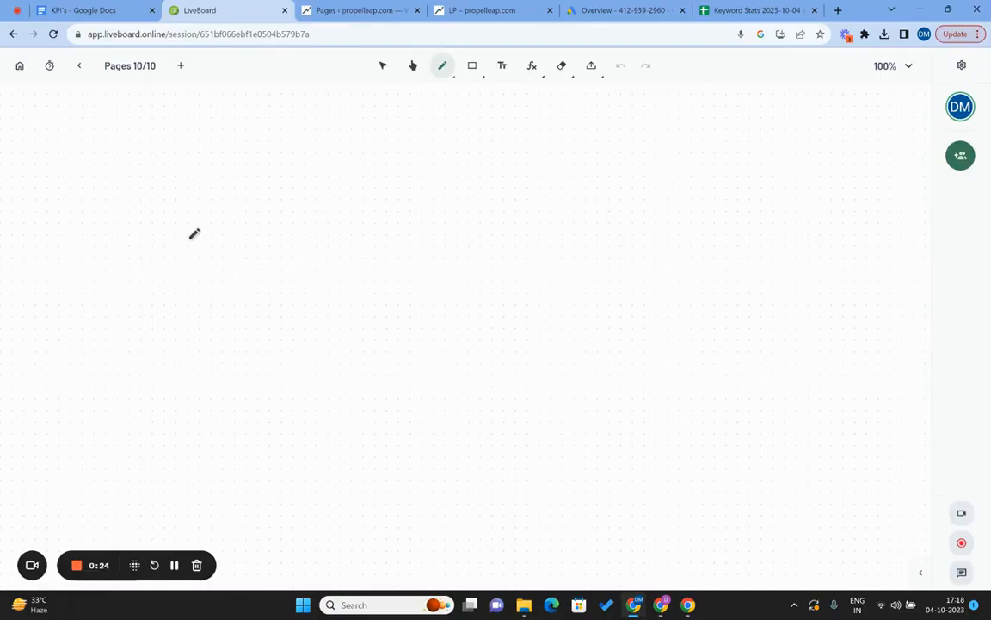
drag(200, 172, 200, 193)
drag(220, 182, 253, 191)
mouse_move(268, 175)
mouse_down()
mouse_move(270, 203)
mouse_move(273, 187)
mouse_move(320, 188)
mouse_move(329, 211)
mouse_move(411, 172)
mouse_up()
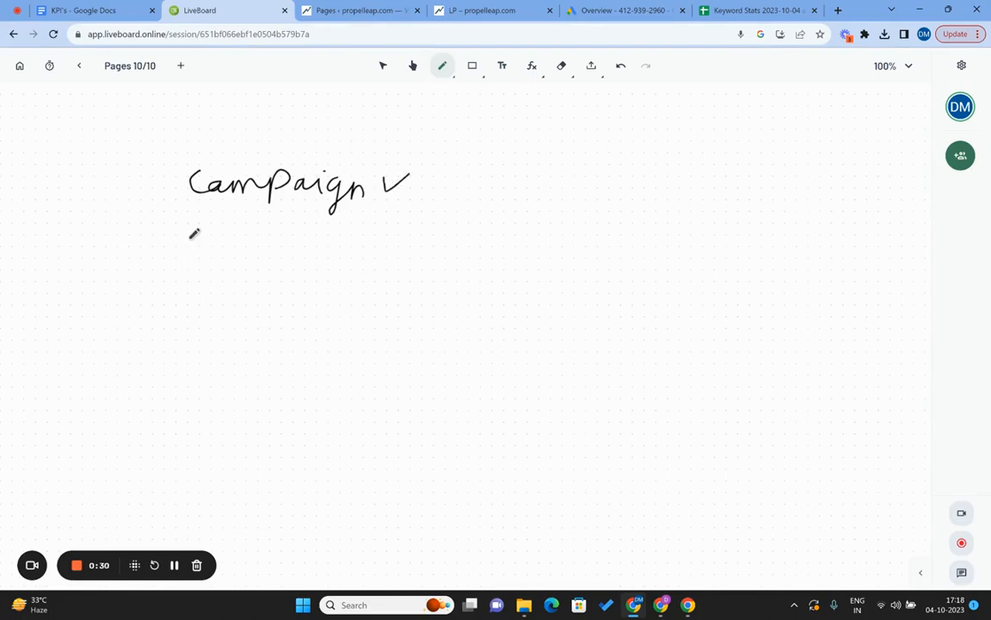
Step: Handwrite a branch line with "1 Keyword" beneath the Campaign heading, followed by "+1" and "+2" below it
mouse_move(356, 243)
mouse_down()
mouse_move(480, 246)
mouse_move(615, 229)
mouse_up()
click(488, 234)
drag(422, 295, 449, 295)
mouse_move(437, 281)
mouse_down()
mouse_move(436, 311)
mouse_move(476, 313)
mouse_up()
mouse_move(414, 367)
mouse_down()
mouse_move(444, 367)
mouse_move(428, 379)
mouse_move(478, 375)
mouse_up()
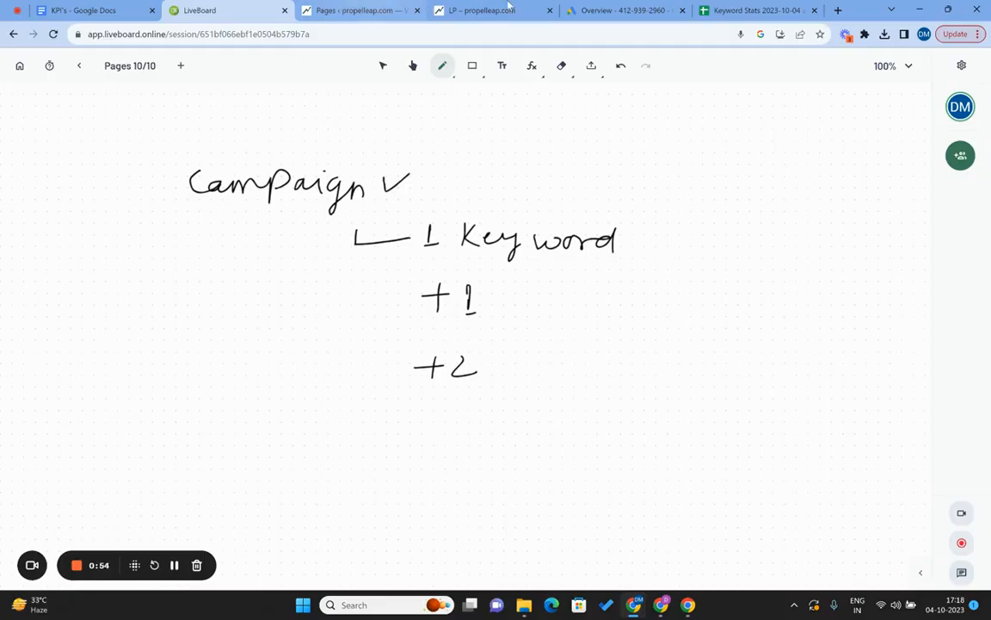
Step: Switch to Google Ads and open the search keywords of the ad group "spoken english classes near me" in the JAN29|CPC|SEARCH campaign
click(618, 9)
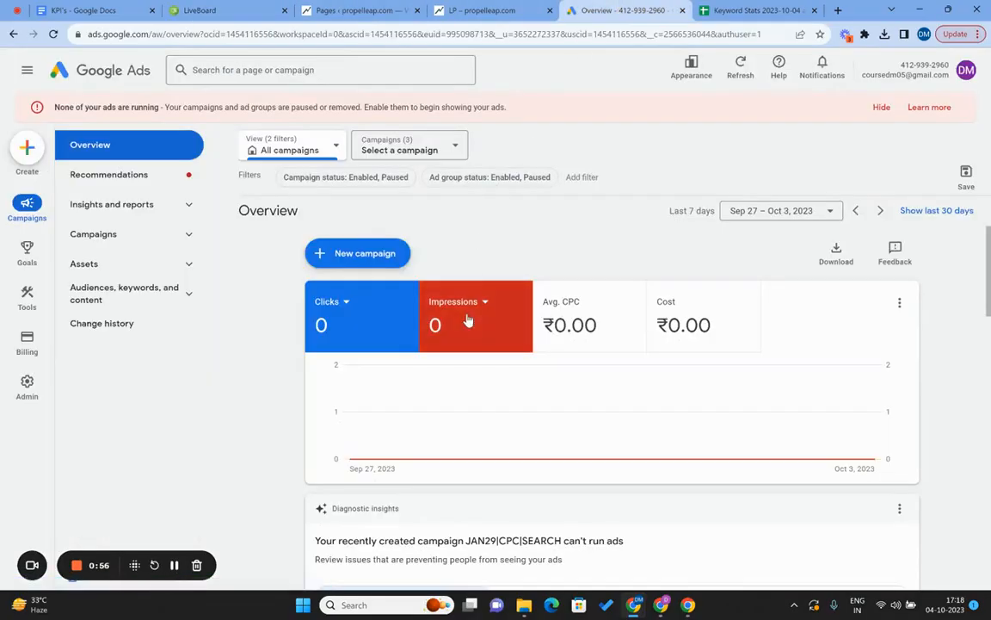
scroll(467, 319, down, 4)
scroll(468, 318, up, 4)
click(94, 235)
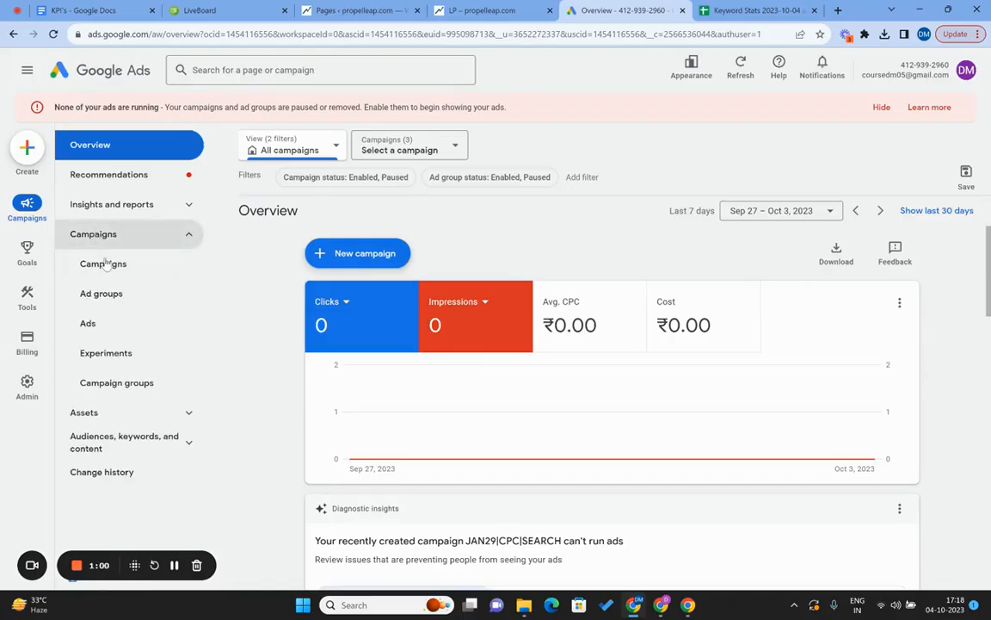
click(104, 265)
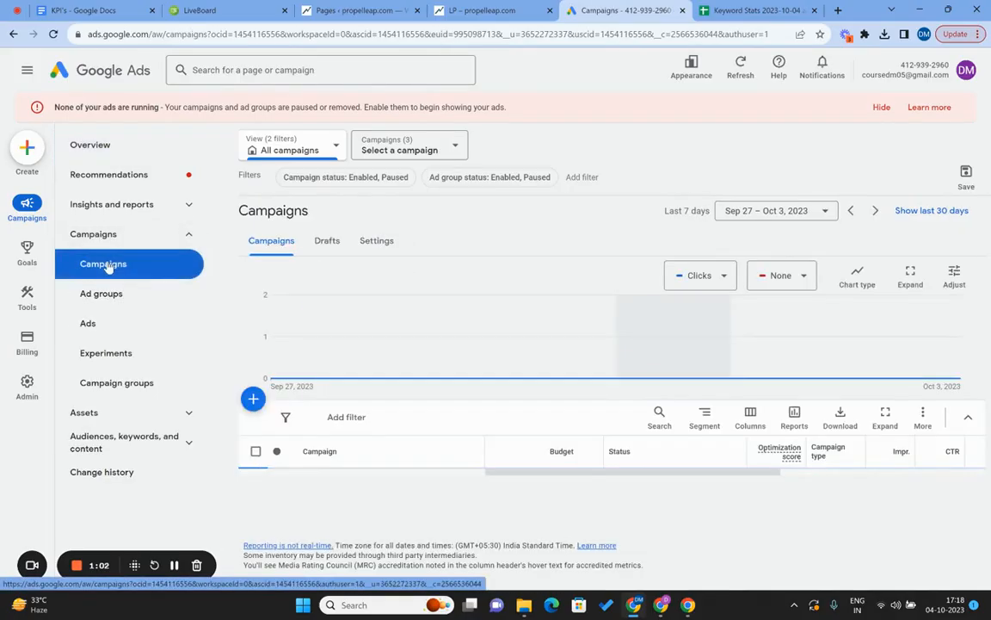
mouse_move(306, 353)
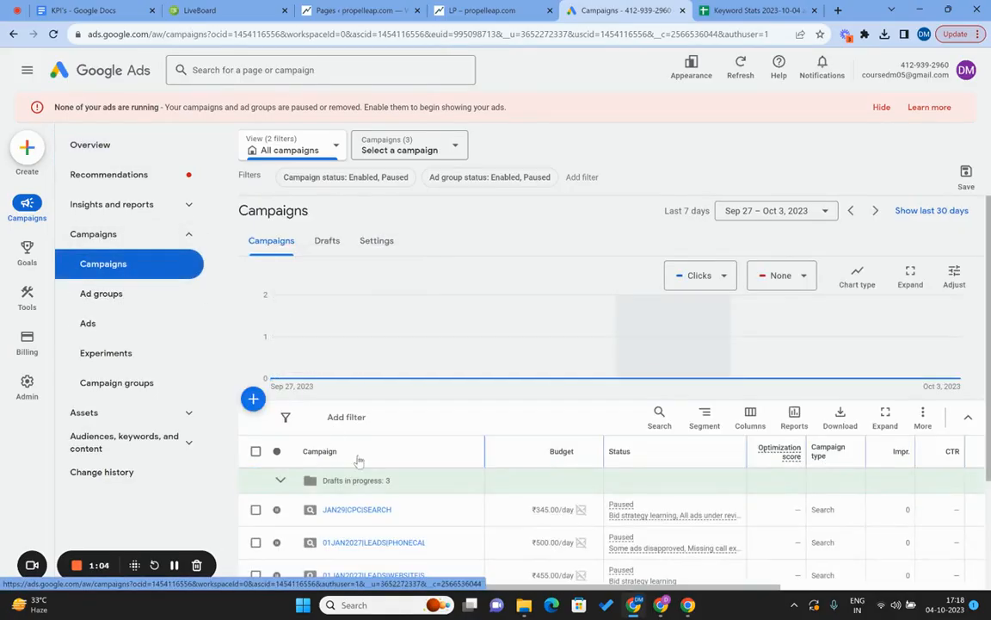
scroll(361, 447, down, 2)
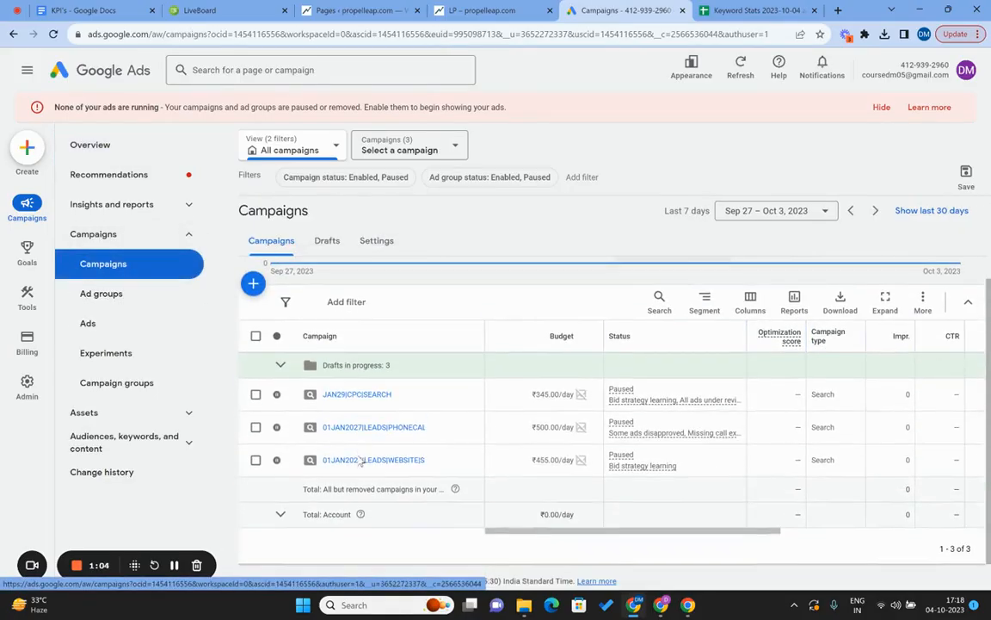
click(356, 394)
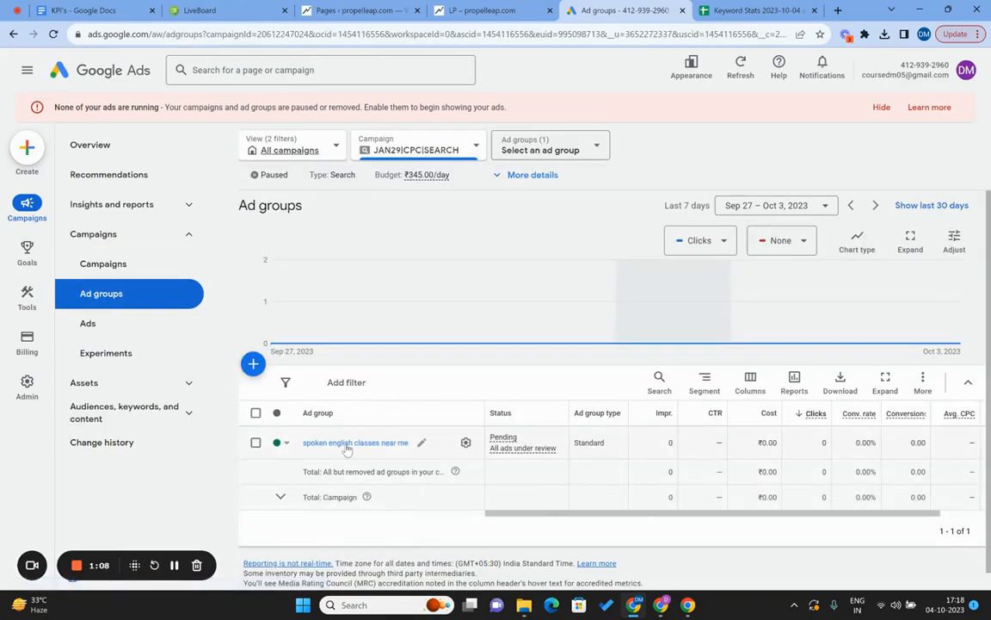
click(347, 445)
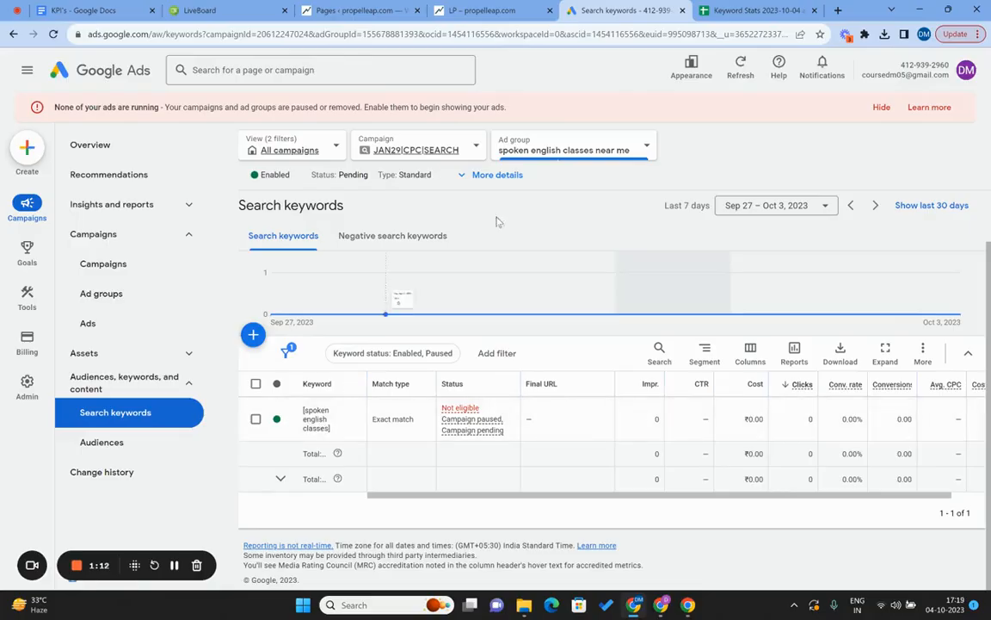
Step: Switch to the Keyword Stats spreadsheet and copy the keyword "spoken english classes" from cell A13
click(748, 10)
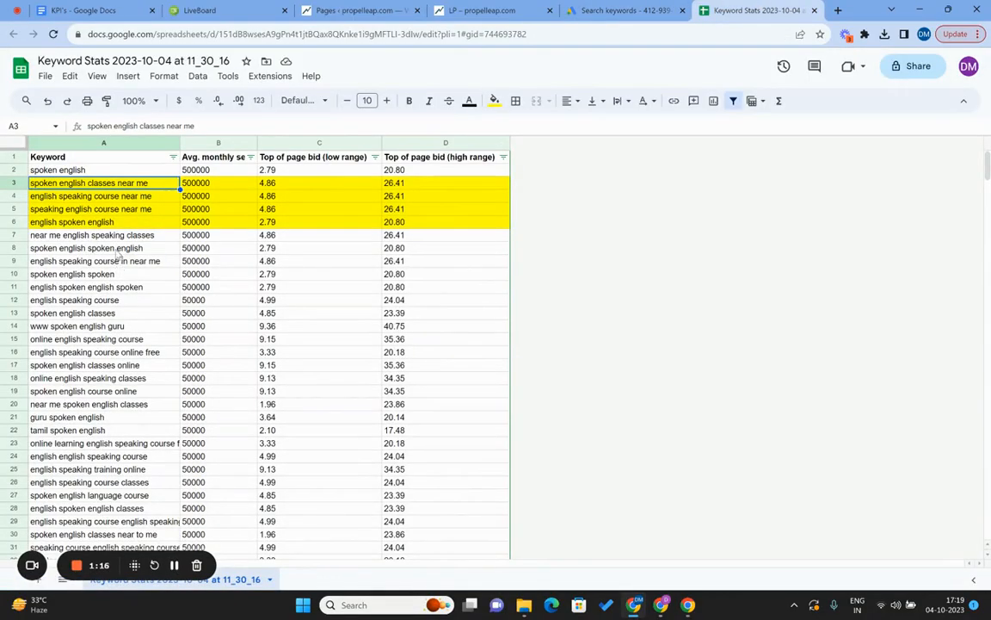
click(91, 315)
key(ctrl+c)
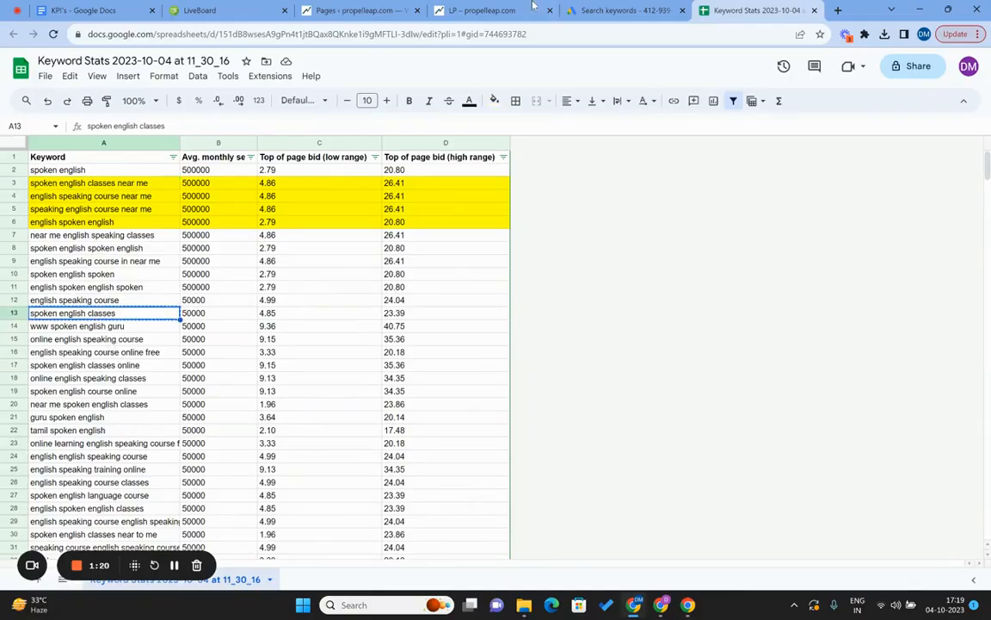
Step: Add the copied keyword "spoken english classes" to the Google Ads ad group and set its match type to Exact match
click(628, 9)
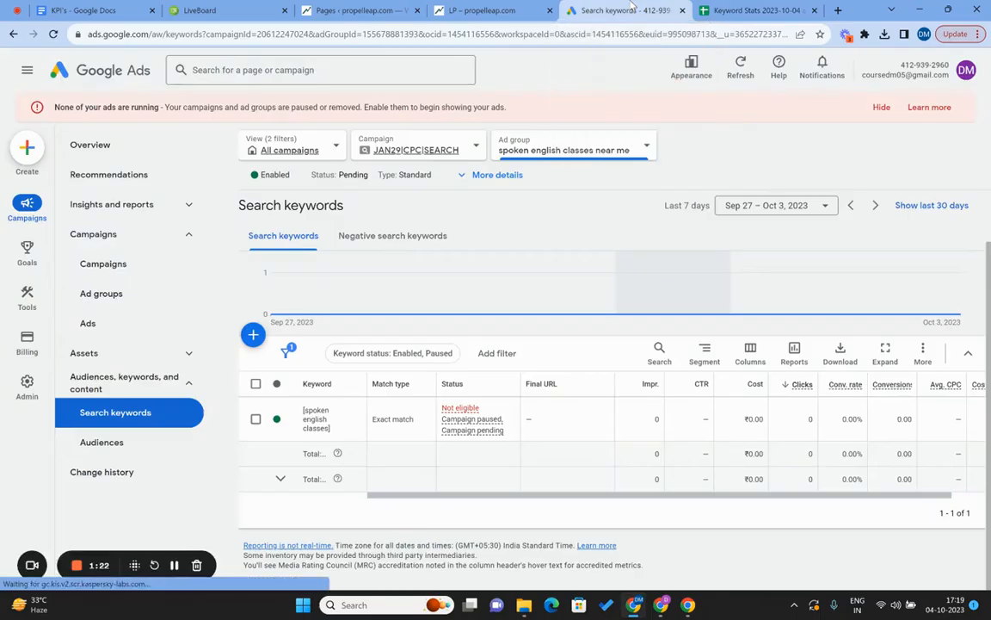
click(259, 337)
click(318, 343)
key(ctrl+v)
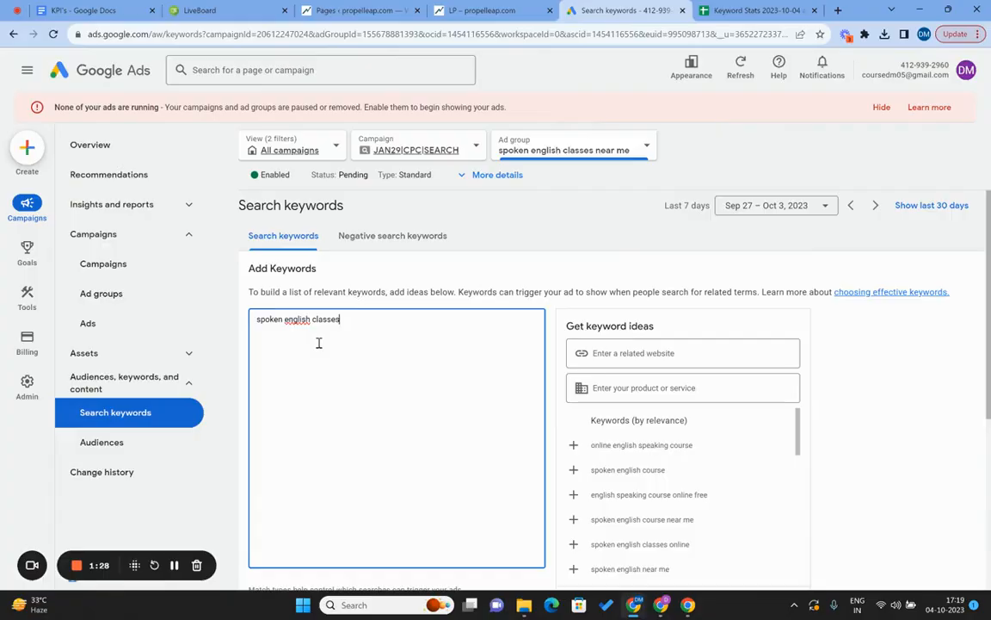
scroll(319, 343, down, 2)
click(259, 515)
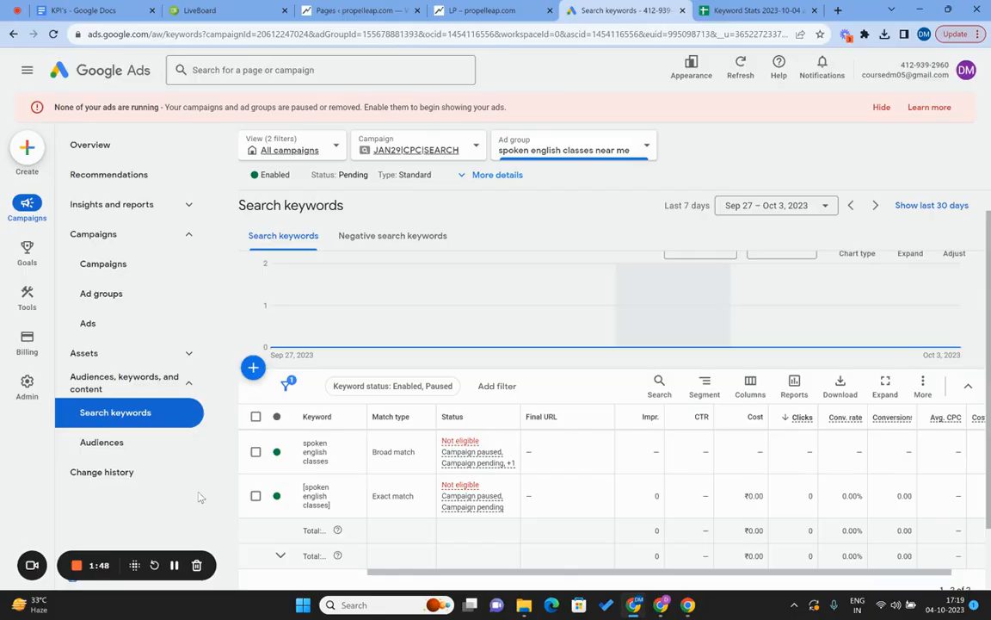
click(418, 456)
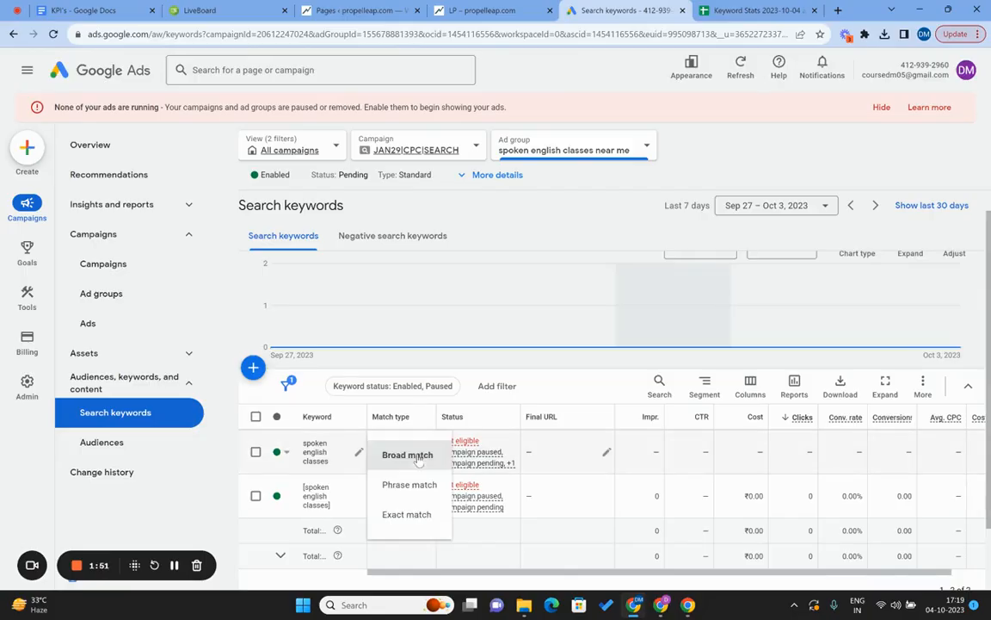
click(410, 514)
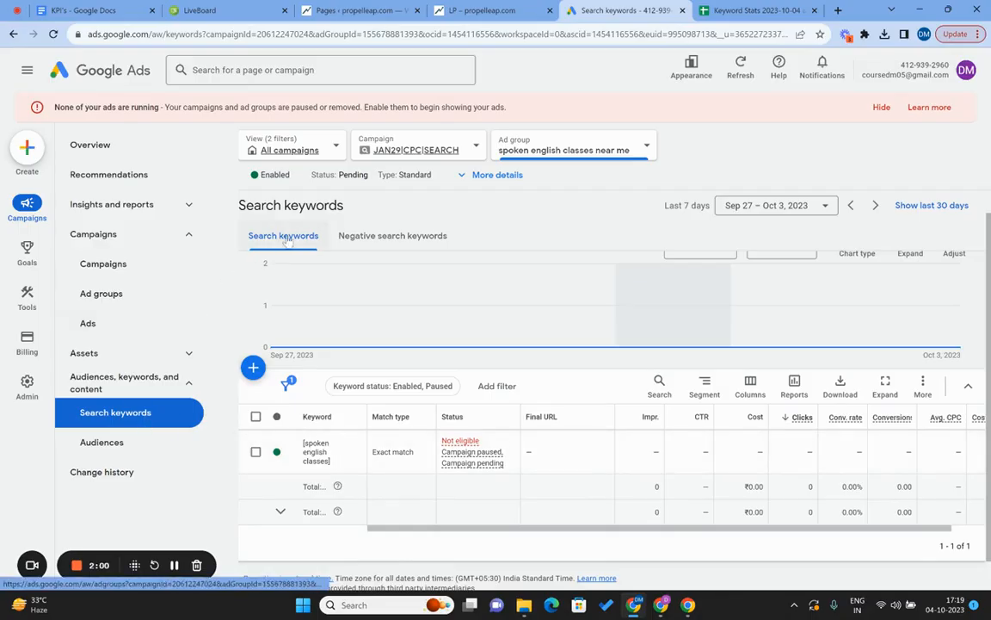
Step: Check the keywords at campaign level, and reopen the keyword list of the ad group "spoken english classes near me"
click(406, 150)
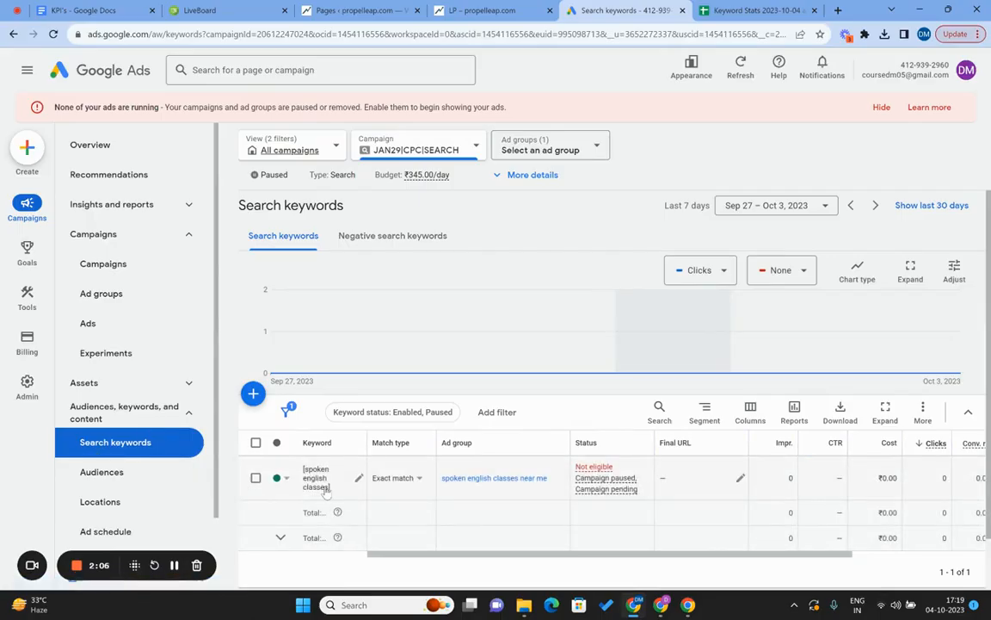
click(103, 263)
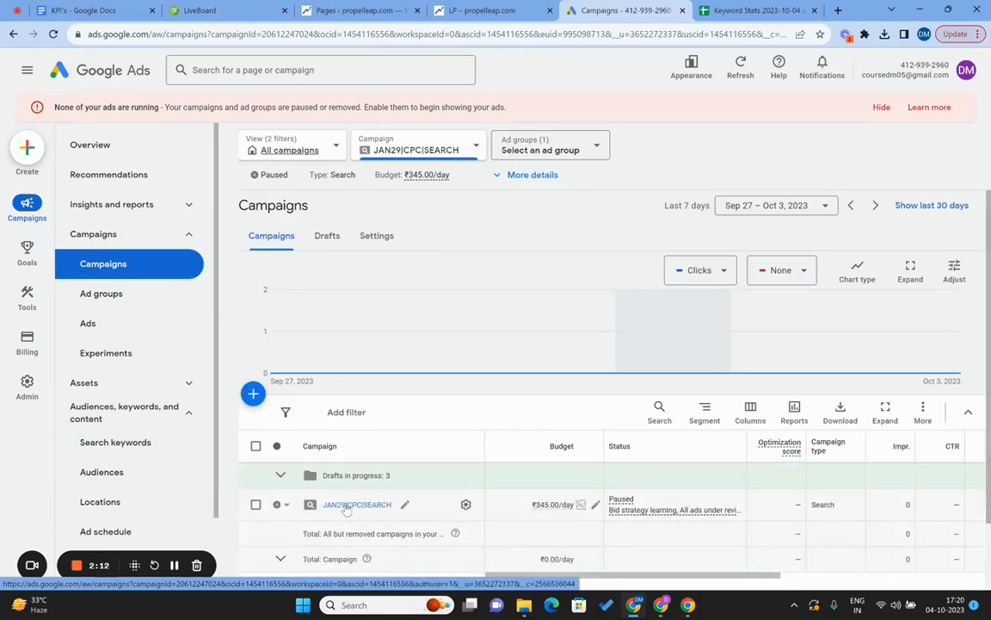
click(346, 506)
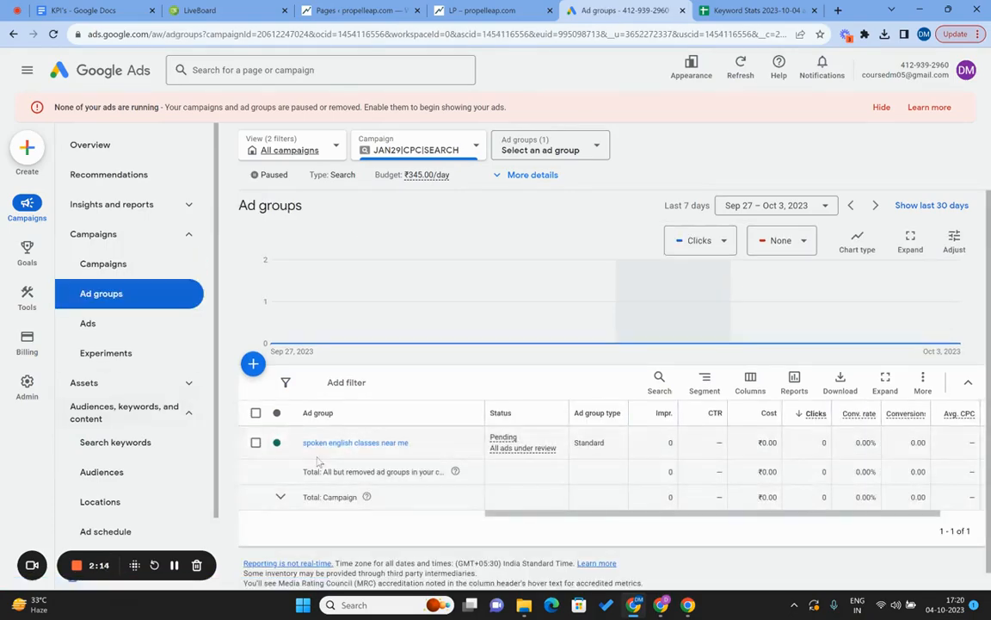
click(348, 443)
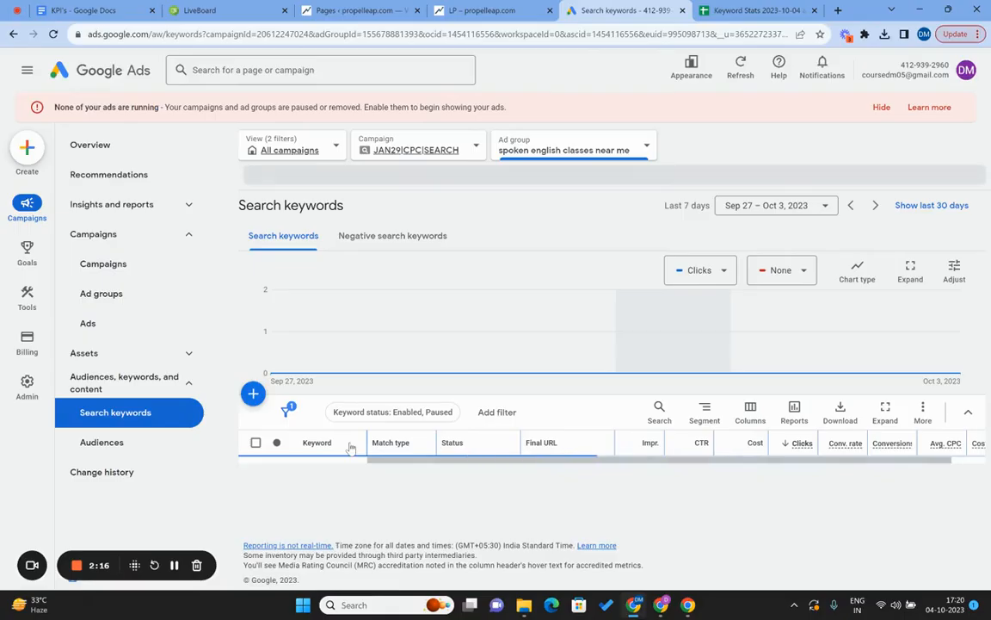
scroll(353, 469, down, 1)
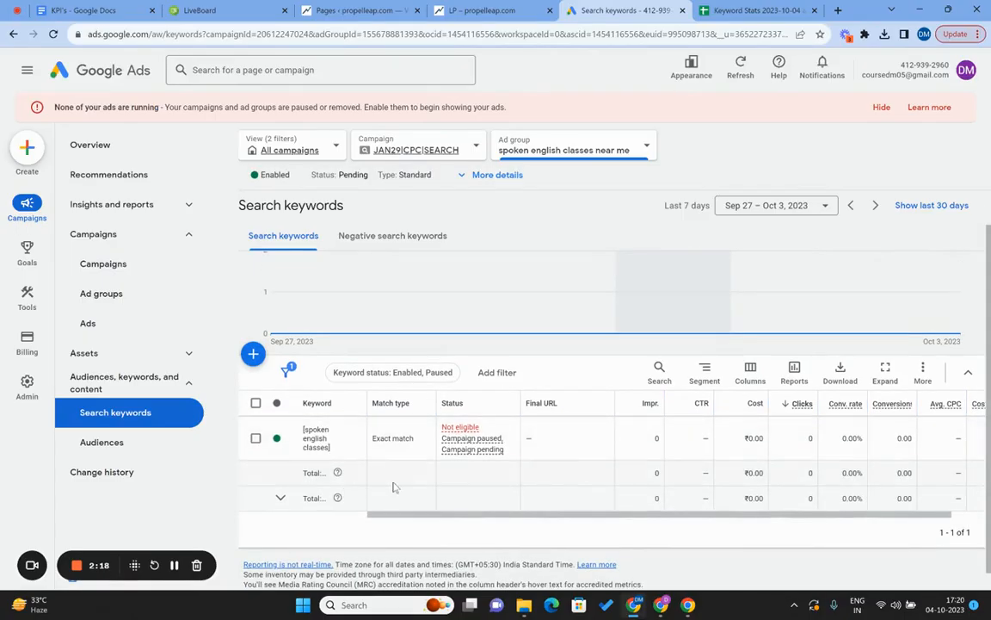
Step: Set the keyword status filter of the ad group's keyword list to All
click(389, 372)
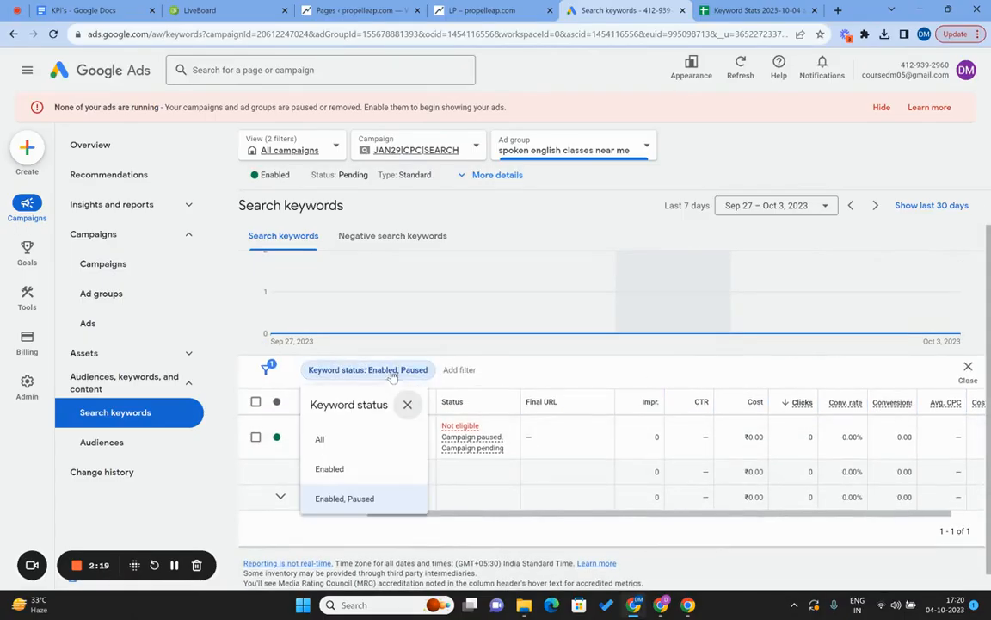
click(320, 440)
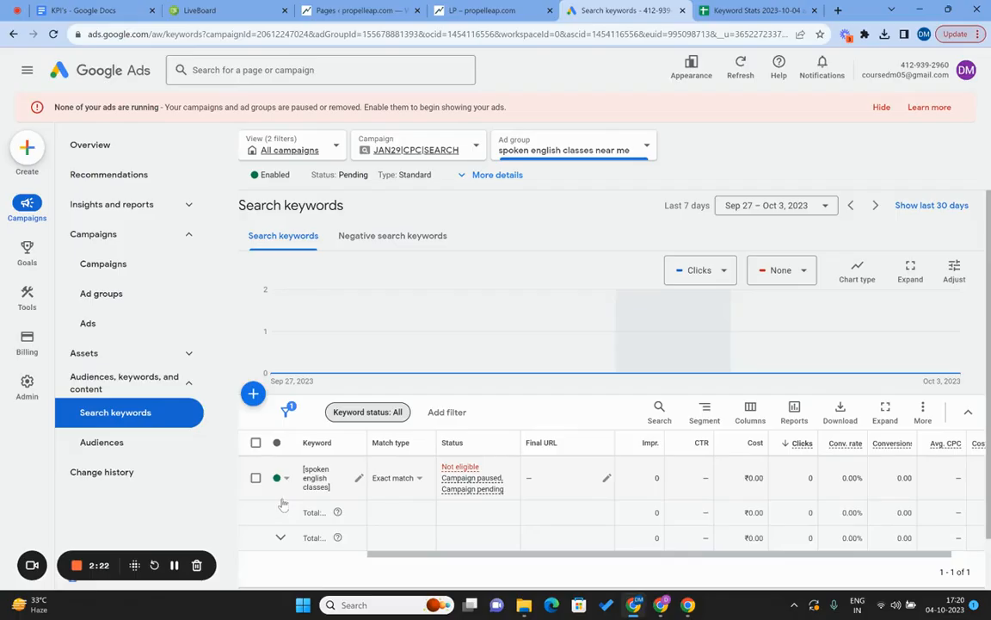
scroll(383, 488, down, 1)
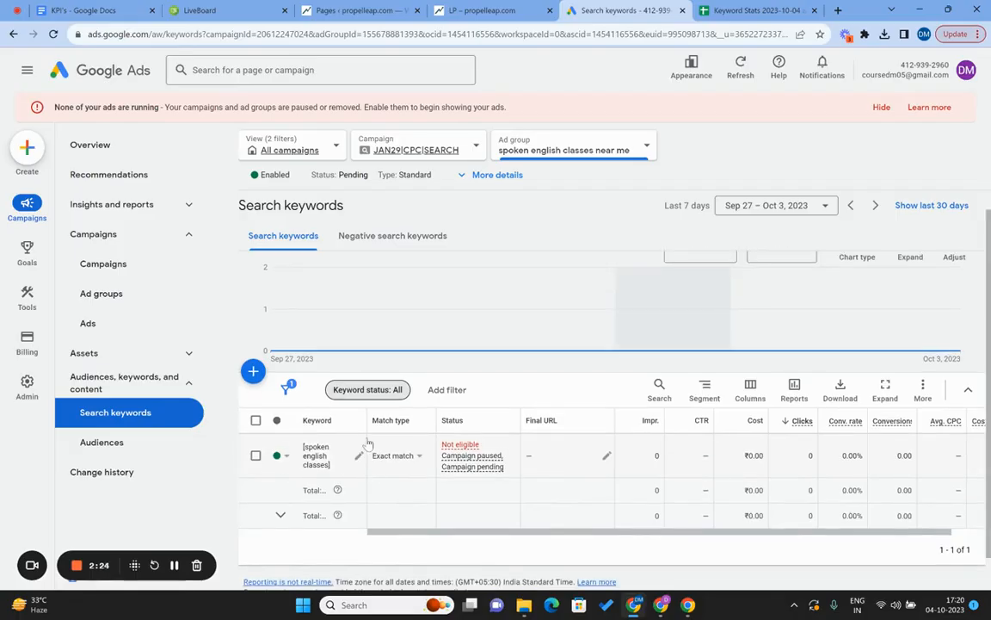
Step: Start adding a keyword to the ad group, consult the Keyword Stats spreadsheet, and enter "English speaking course" as the keyword
right_click(246, 366)
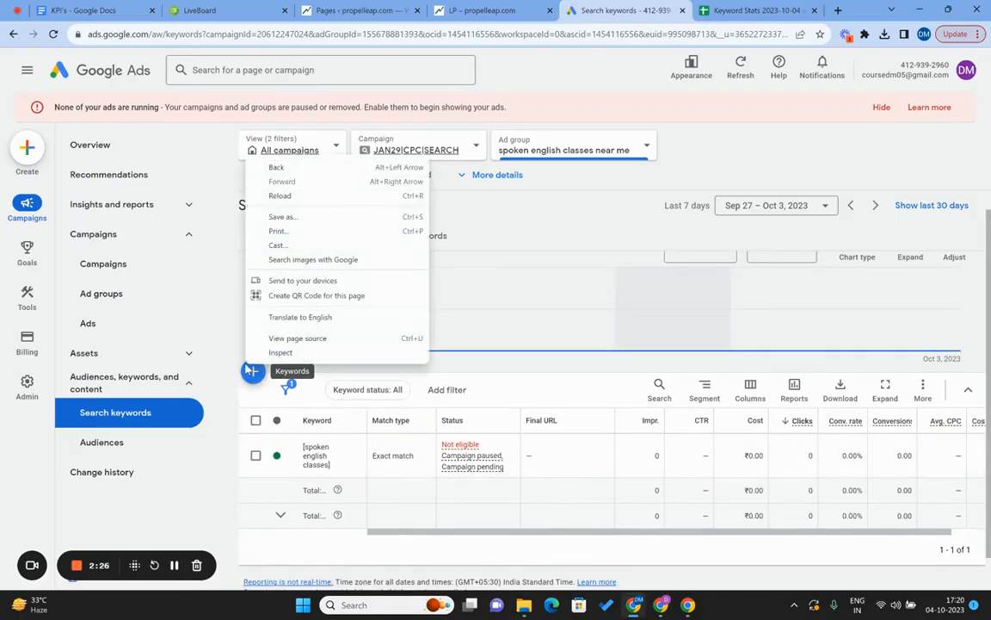
click(249, 370)
click(249, 370)
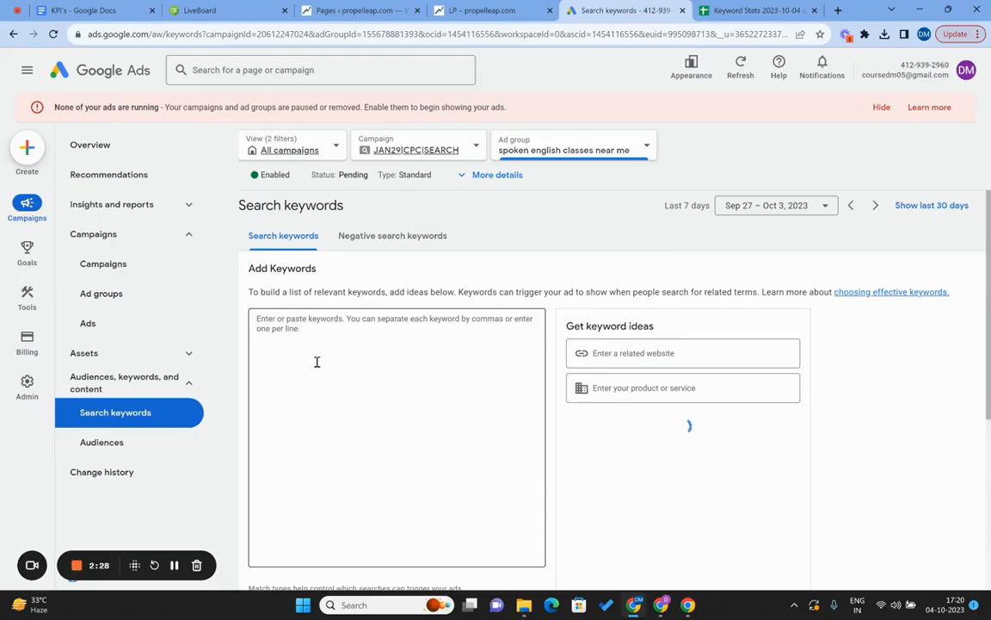
click(697, 9)
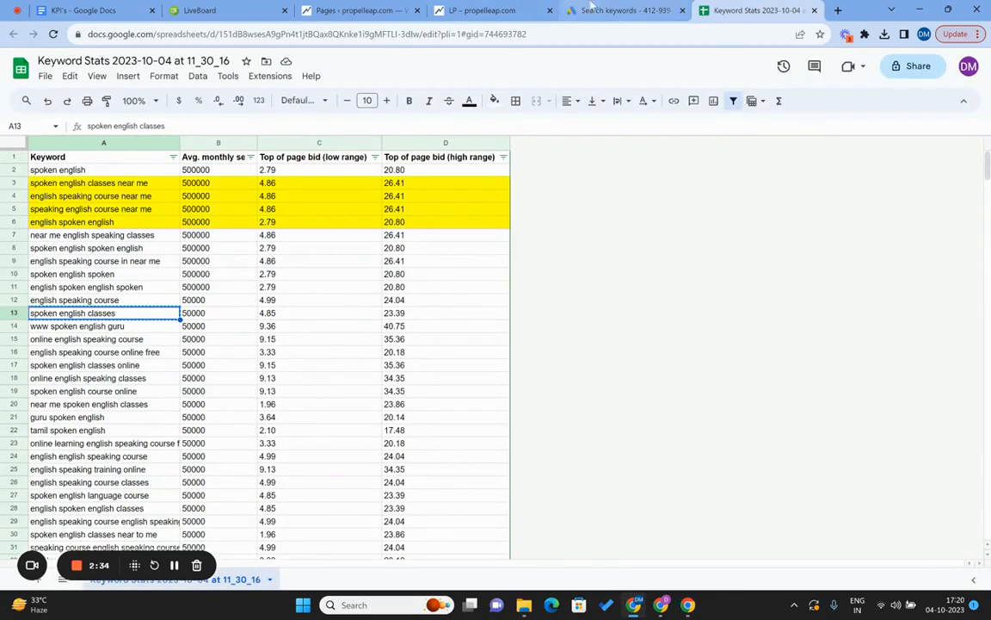
click(623, 10)
click(303, 390)
text(Engl)
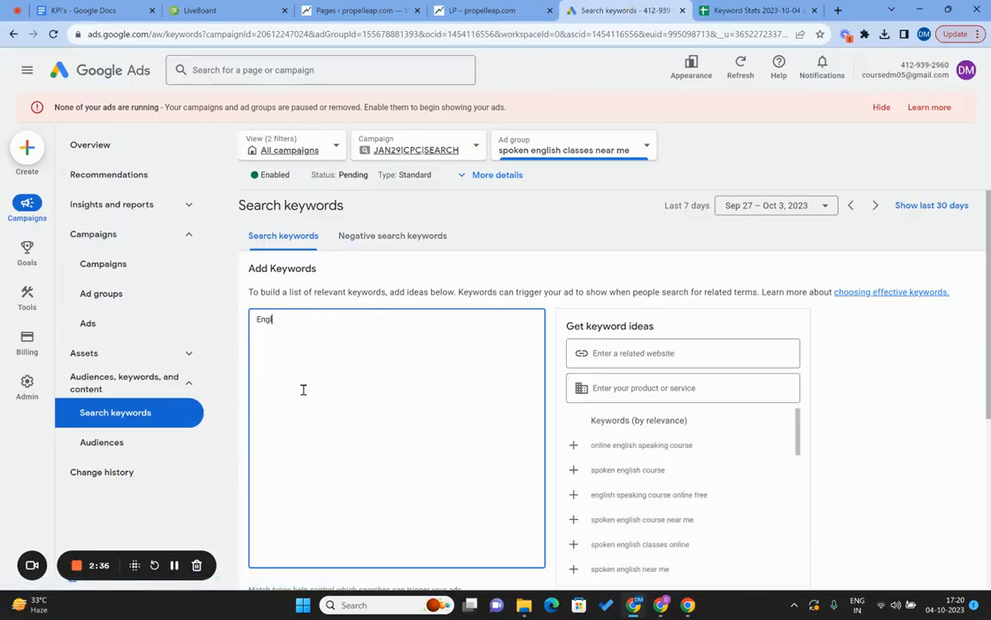
text(ish spe)
text(akng)
text(on)
Step: Save the "English speaking course" keyword and set its match type to Exact match
scroll(303, 390, down, 4)
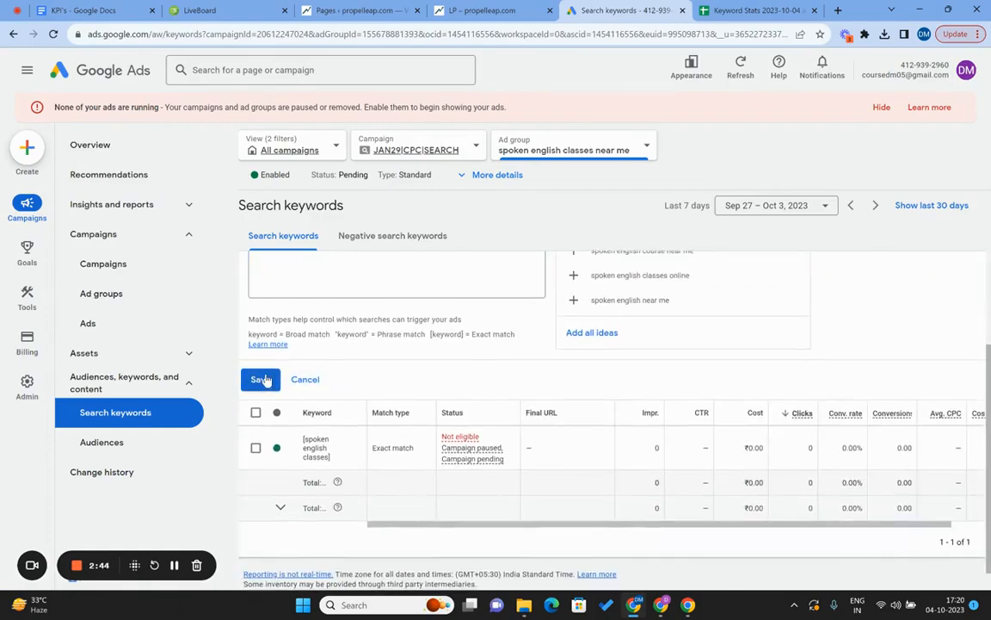
click(258, 380)
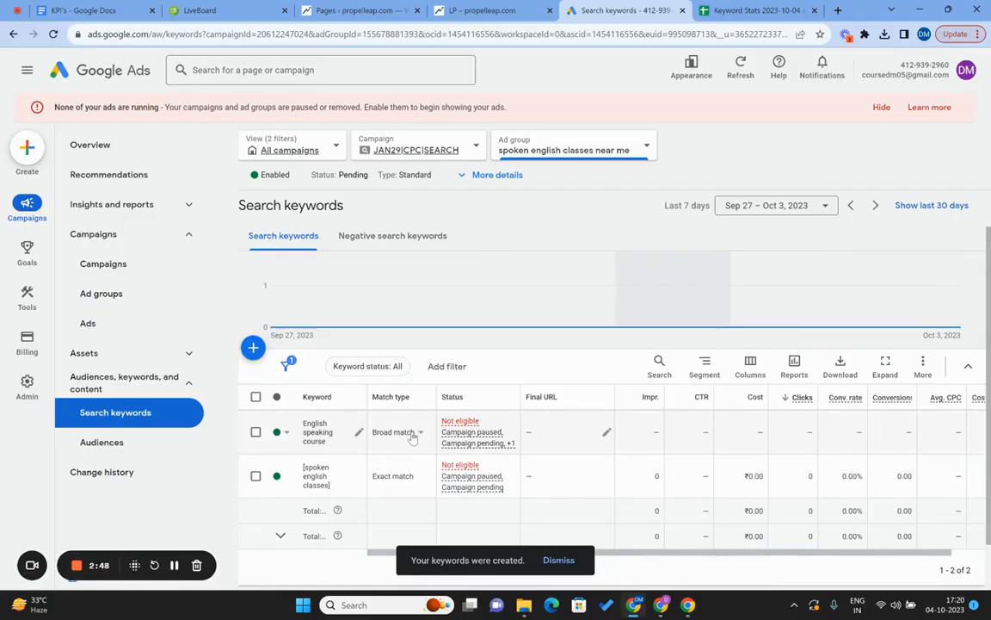
click(407, 433)
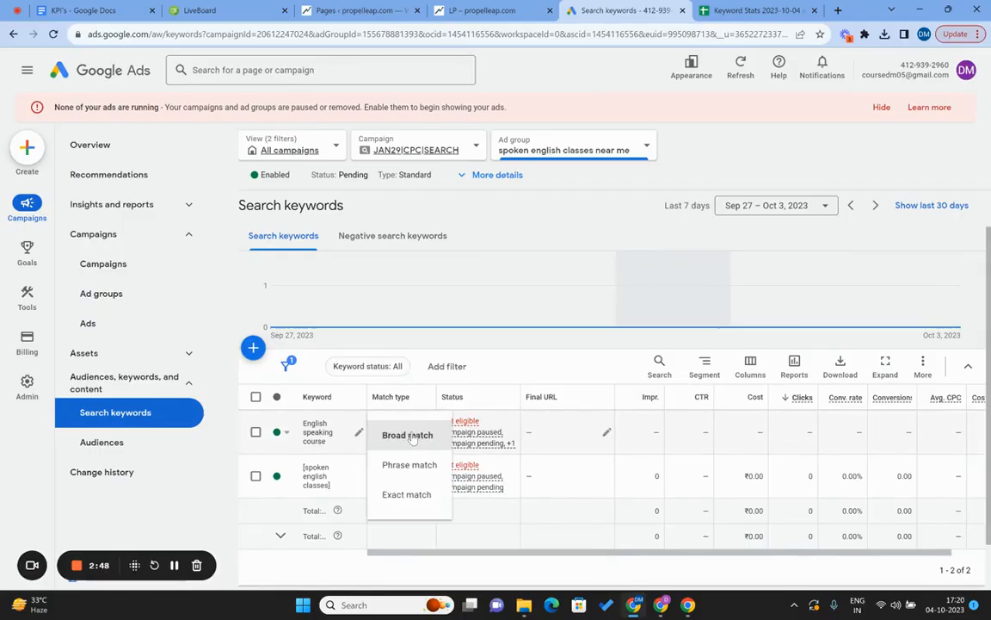
click(410, 495)
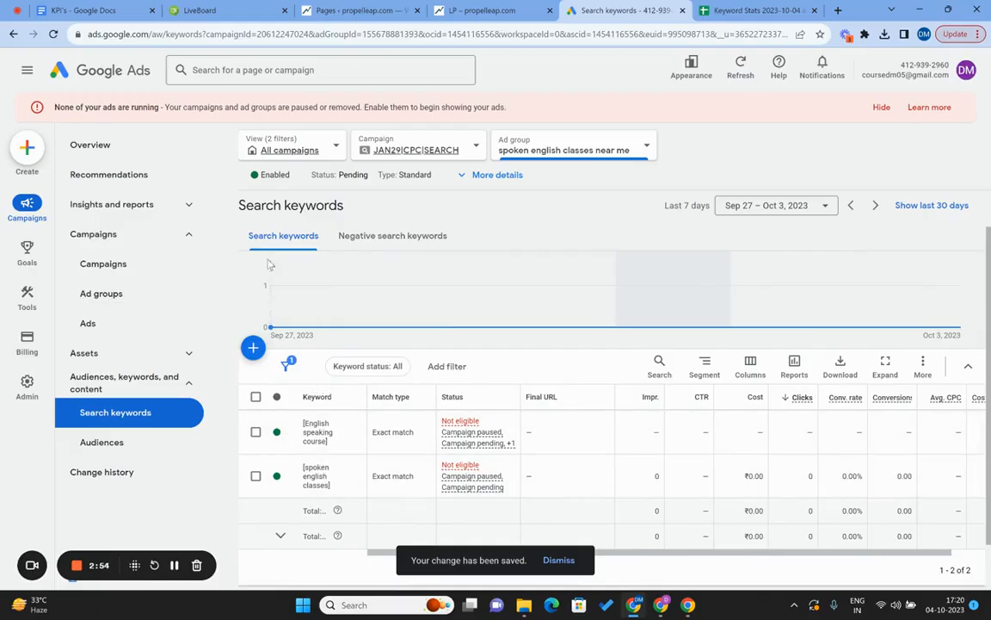
Step: Reload the keyword list, switch to the LiveBoard whiteboard, and handwrite "Bid Adjustment" beside the "+2" note
click(52, 34)
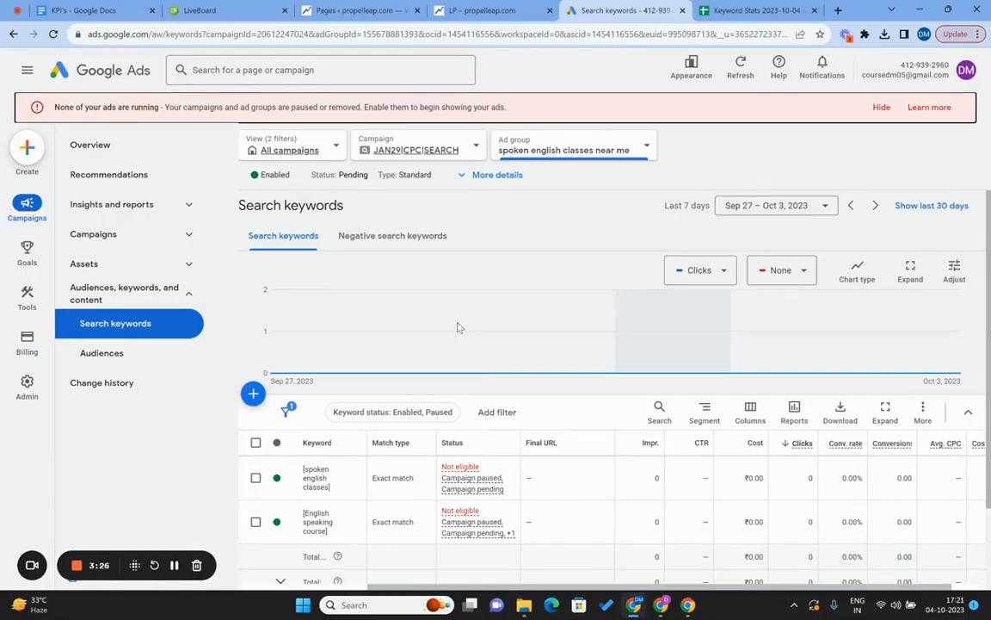
click(175, 9)
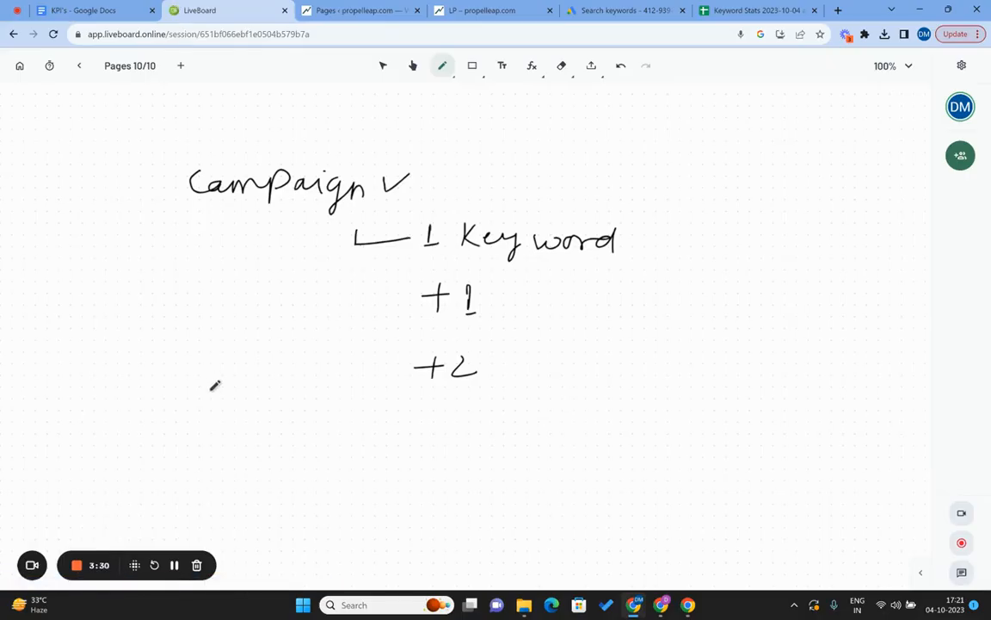
drag(108, 349, 106, 361)
mouse_move(108, 337)
mouse_down()
mouse_move(113, 362)
mouse_move(219, 362)
mouse_move(217, 349)
mouse_move(243, 375)
mouse_move(272, 355)
mouse_move(274, 362)
mouse_up()
click(145, 344)
click(202, 346)
mouse_move(295, 337)
mouse_down()
mouse_move(298, 365)
mouse_move(306, 345)
mouse_move(342, 364)
mouse_up()
drag(346, 356, 391, 365)
drag(379, 344, 397, 343)
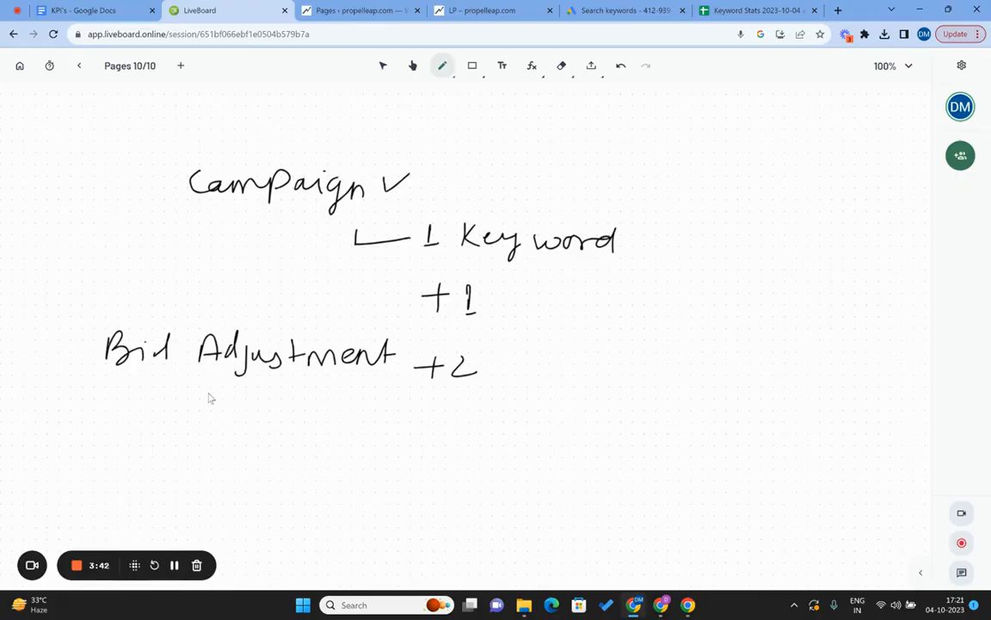
Step: Below "Bid Adjustment", write an underlined 20, a dividing line, and an arrow leading to an underlined 25
mouse_move(222, 411)
mouse_down()
mouse_move(237, 432)
mouse_move(256, 413)
mouse_up()
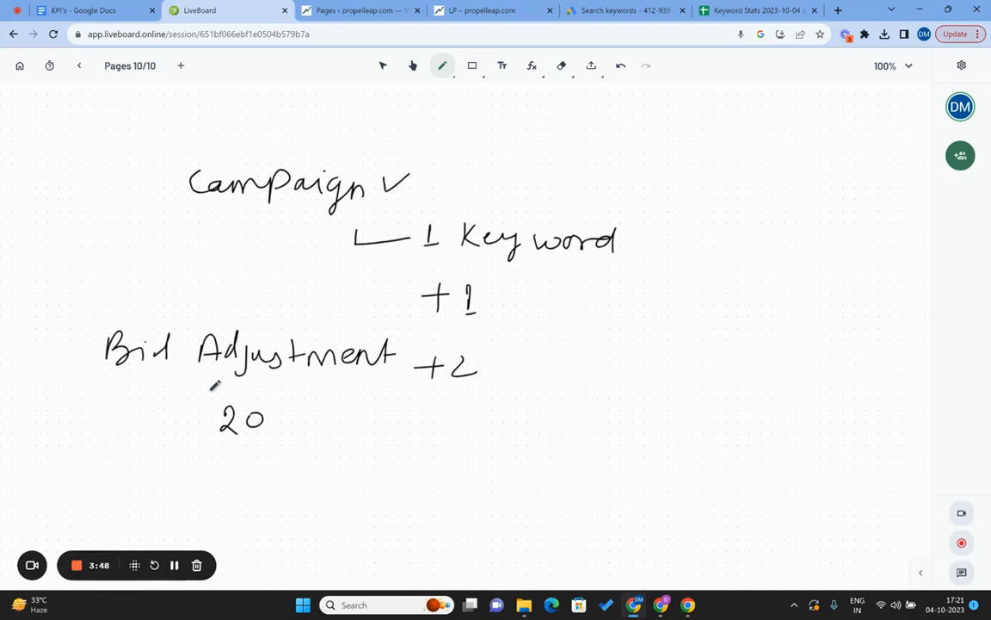
drag(218, 449, 258, 454)
drag(286, 400, 302, 496)
mouse_move(306, 451)
mouse_down()
mouse_move(359, 444)
mouse_move(350, 454)
mouse_move(389, 429)
mouse_move(410, 453)
mouse_up()
drag(420, 426, 434, 424)
drag(391, 472, 427, 466)
drag(389, 479, 428, 473)
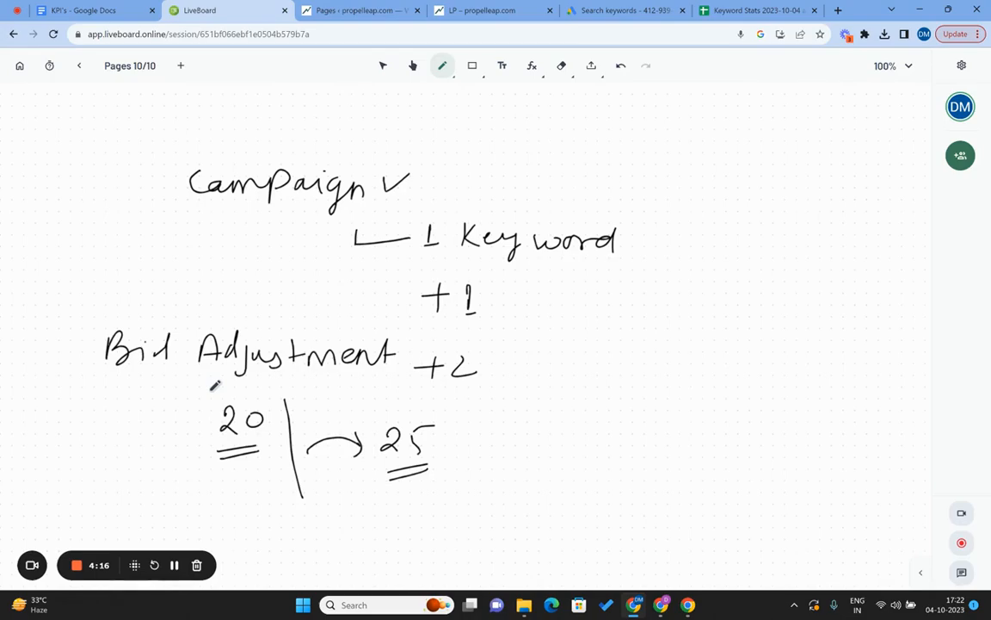
Step: Switch back to Google Ads and show the age demographics table on the ad group's Audiences page
click(572, 10)
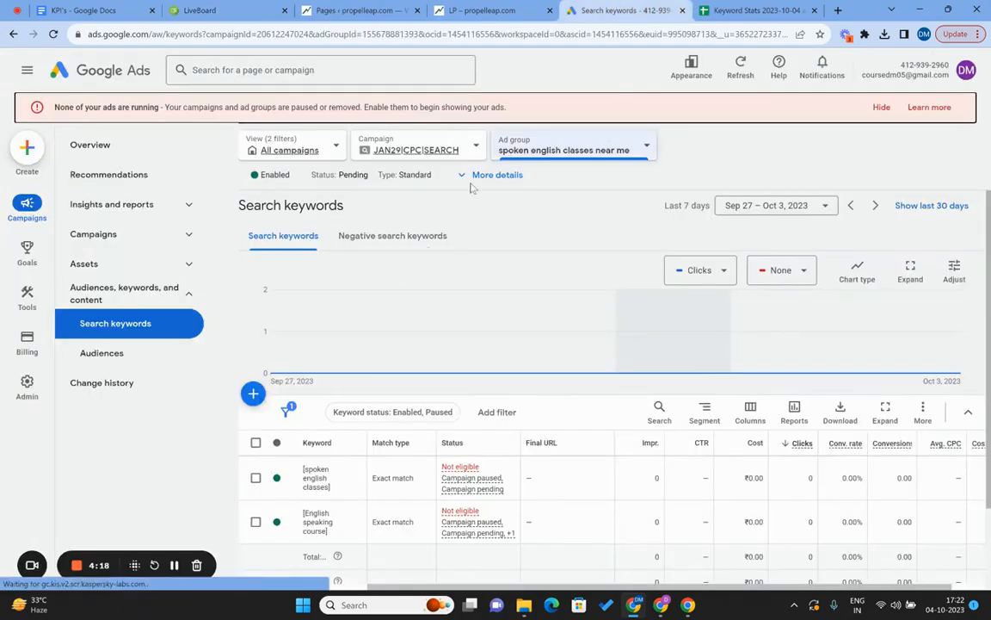
click(143, 362)
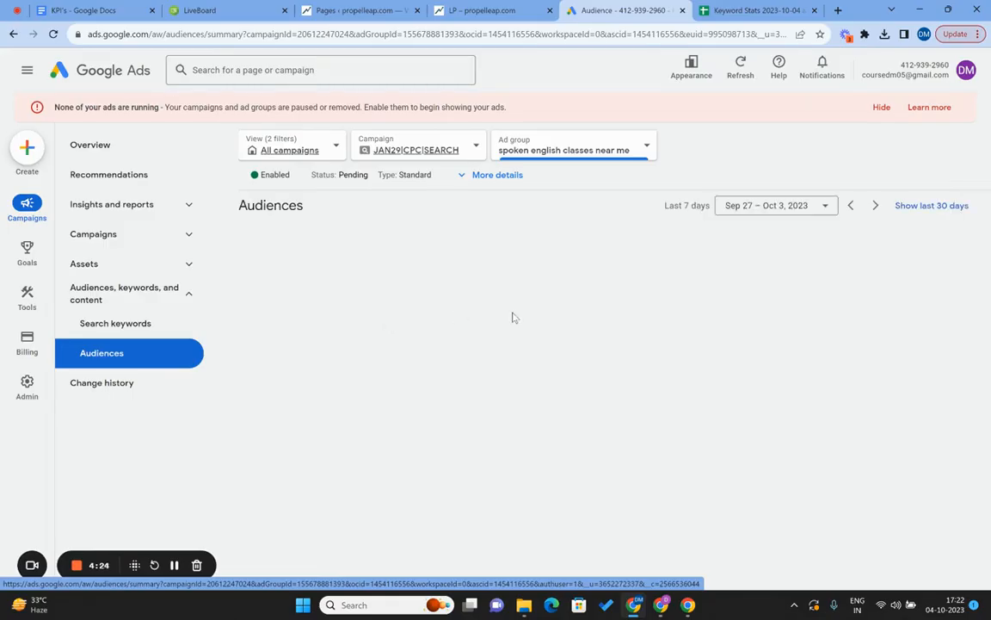
scroll(317, 467, down, 3)
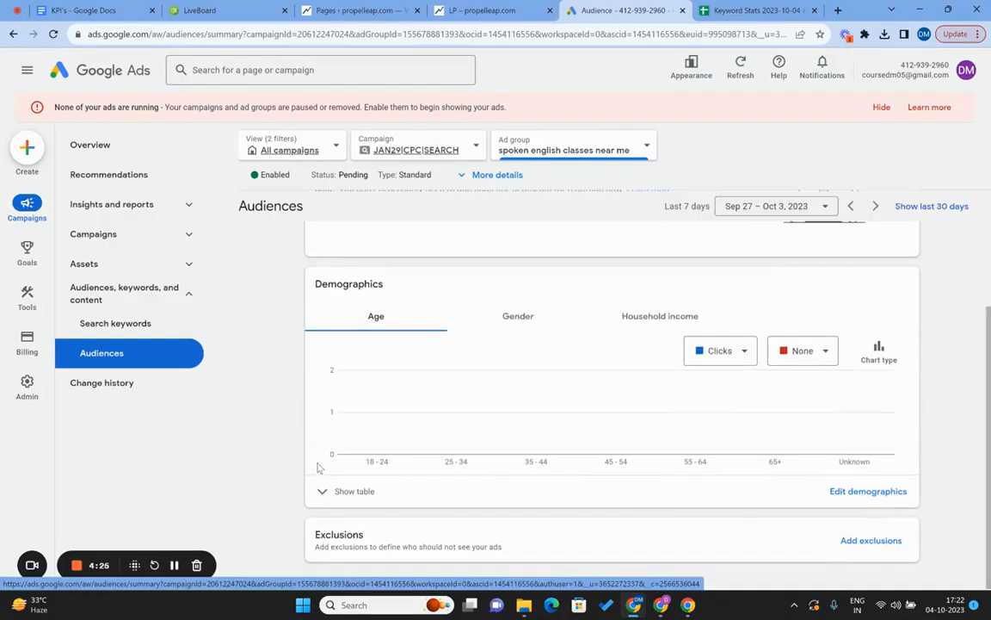
click(325, 491)
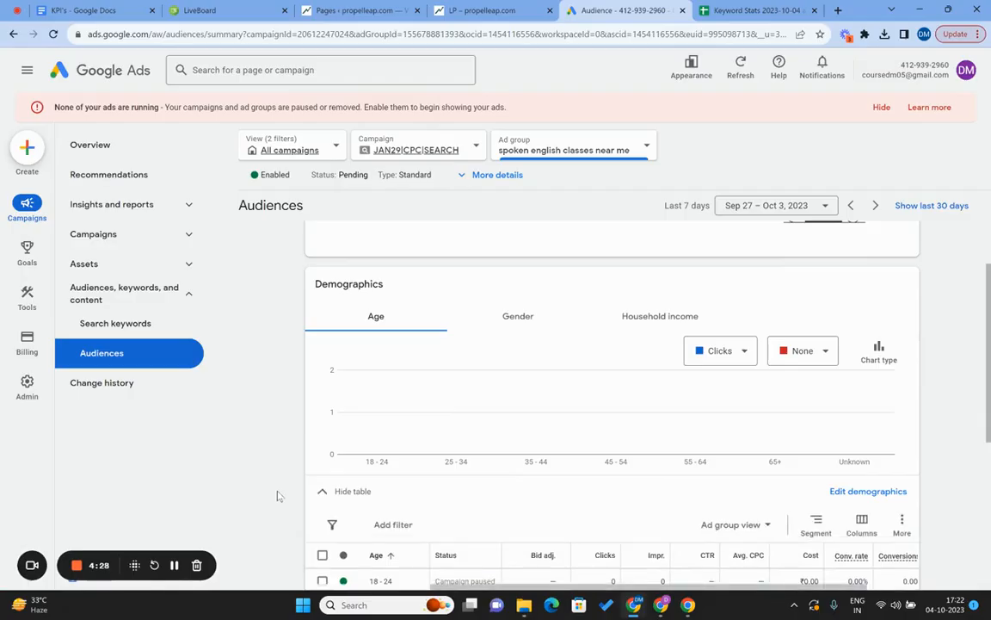
scroll(277, 496, down, 3)
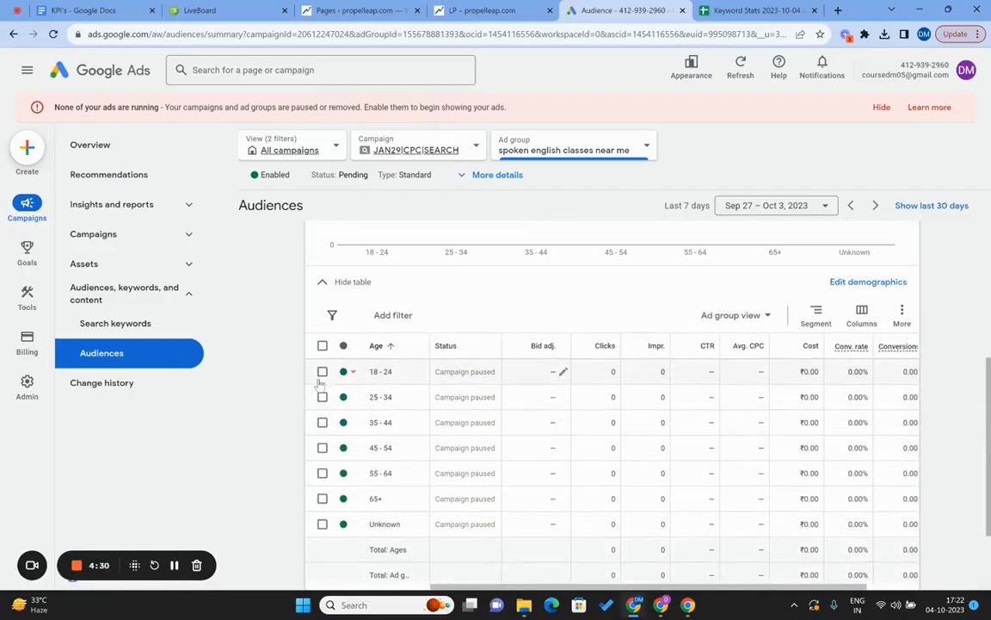
click(321, 372)
click(322, 371)
click(322, 396)
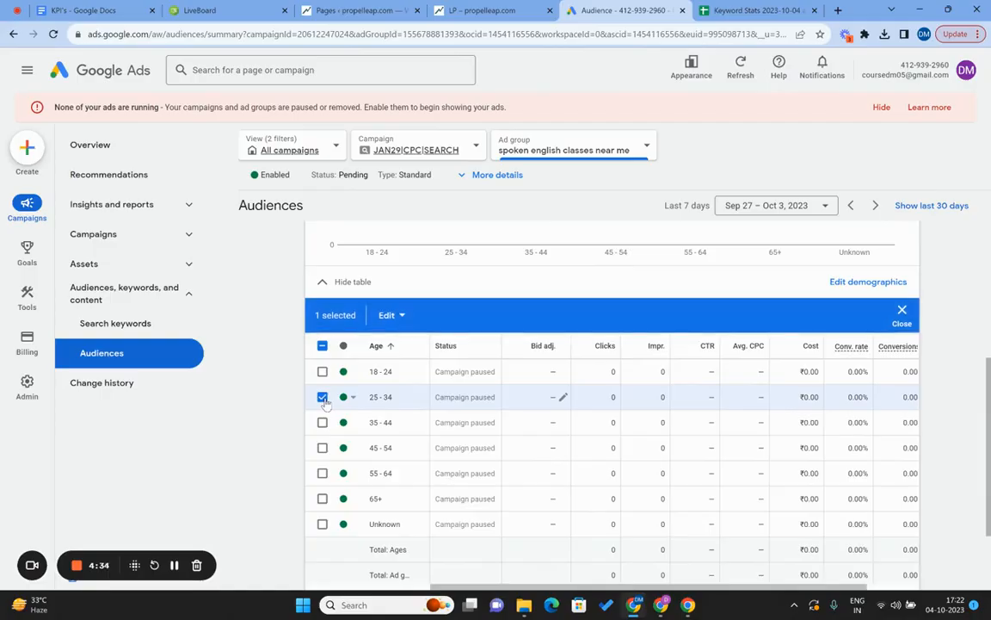
click(323, 398)
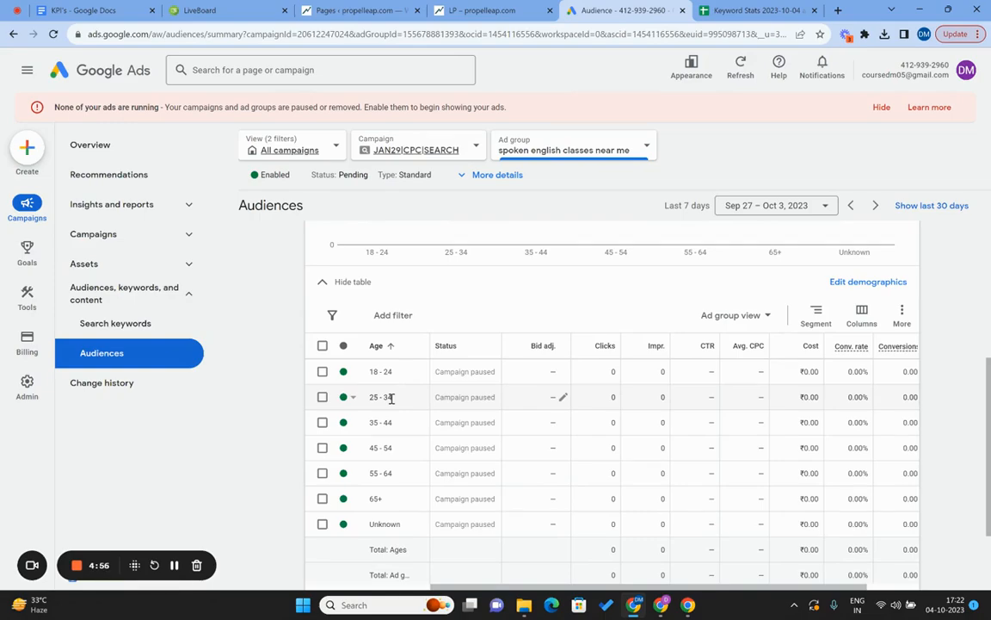
click(322, 396)
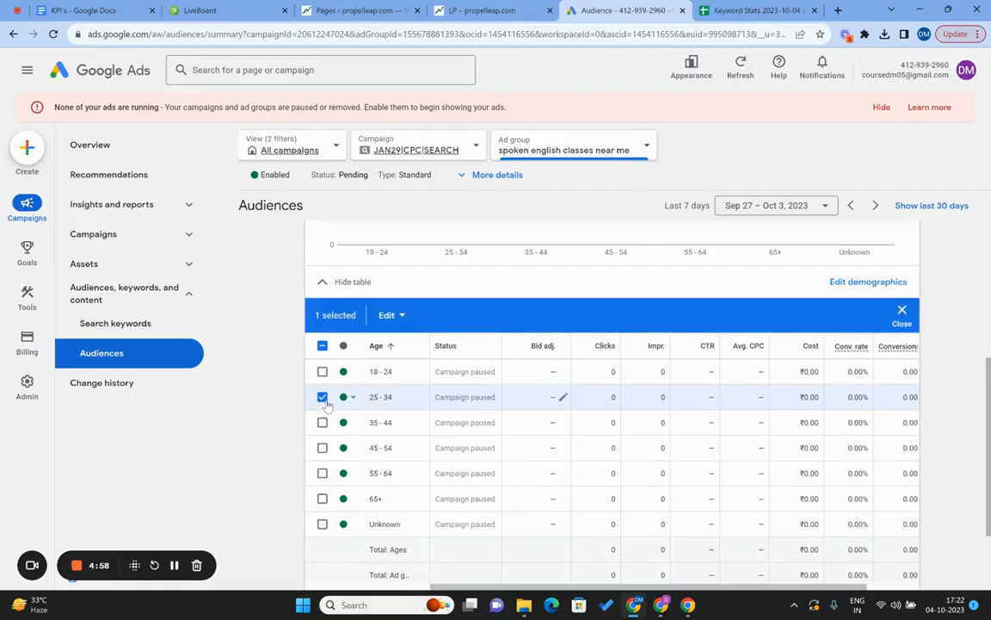
click(324, 399)
click(323, 398)
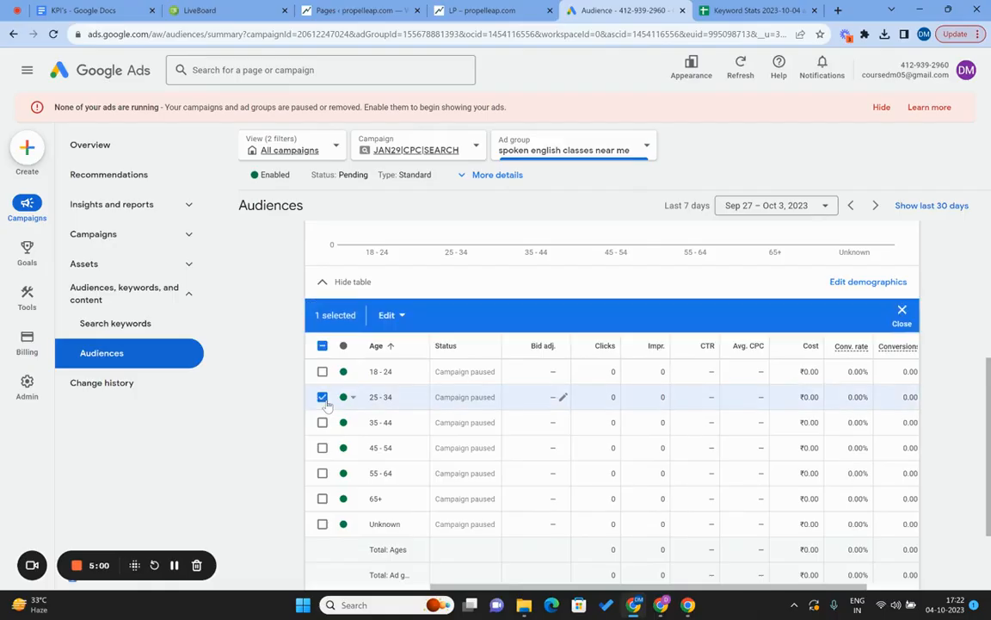
click(323, 398)
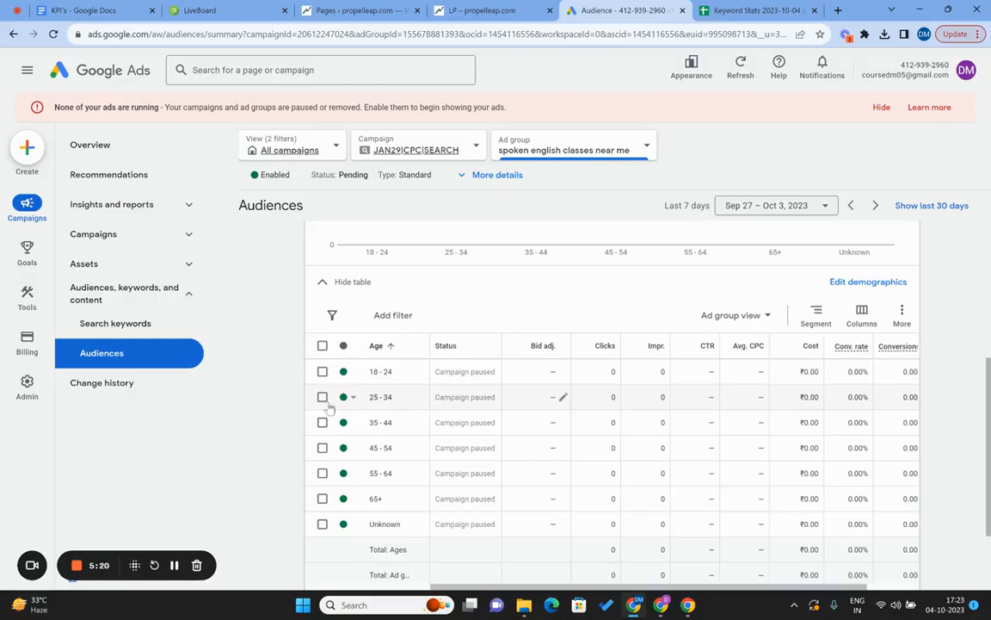
Step: Switch to LiveBoard and write "Normal Bid = 10" with the pen near the top of empty page 11
click(213, 9)
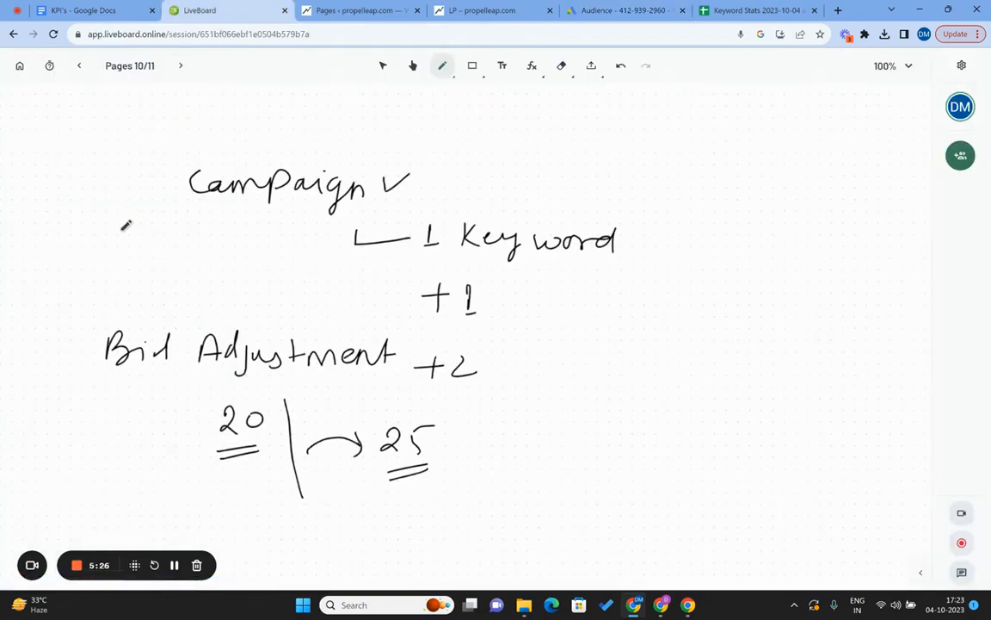
mouse_move(352, 148)
mouse_down()
mouse_move(353, 172)
mouse_move(371, 144)
mouse_up()
drag(381, 158, 383, 157)
mouse_move(405, 166)
mouse_down()
mouse_move(414, 157)
mouse_move(454, 170)
mouse_move(492, 161)
mouse_move(527, 176)
mouse_up()
mouse_move(549, 161)
mouse_down()
mouse_move(550, 177)
mouse_move(558, 155)
mouse_up()
mouse_move(577, 167)
mouse_down()
mouse_move(584, 178)
mouse_move(632, 162)
mouse_move(634, 173)
mouse_move(675, 178)
mouse_move(682, 155)
mouse_move(666, 182)
mouse_up()
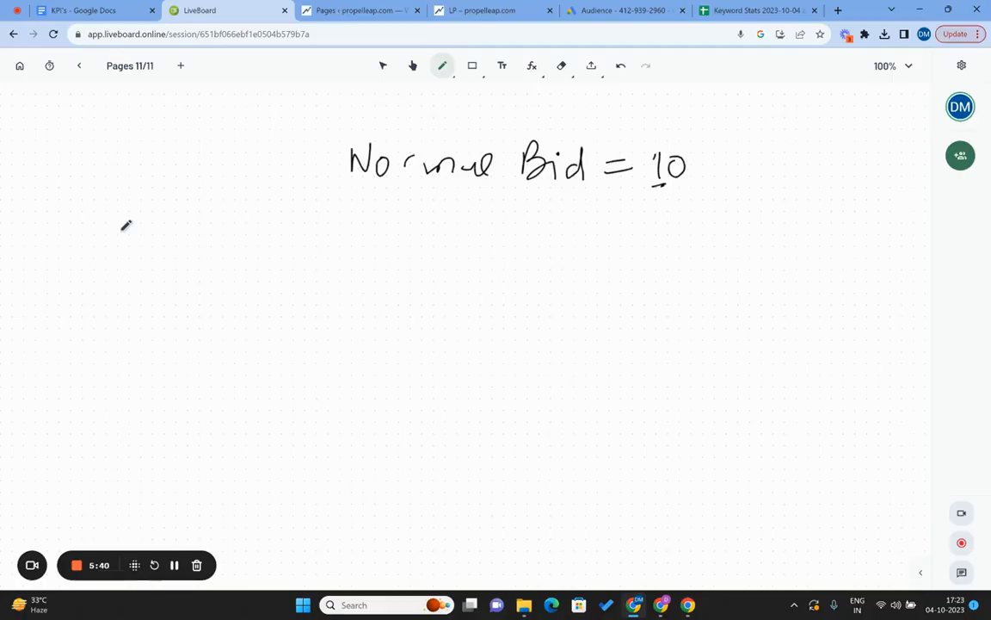
Step: Write the age range 18-24 with a dash and a bid of 10 beneath the "Normal Bid" line
mouse_move(333, 219)
mouse_down()
mouse_move(330, 245)
mouse_move(348, 239)
mouse_up()
drag(366, 237, 415, 245)
mouse_move(420, 234)
mouse_down()
mouse_move(435, 231)
mouse_move(433, 256)
mouse_up()
drag(490, 237, 531, 236)
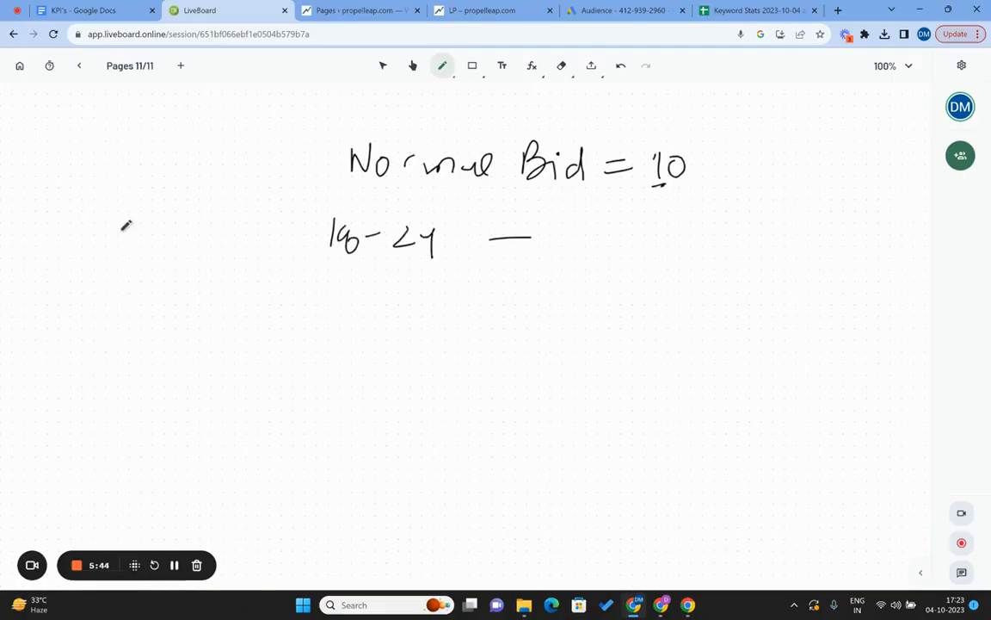
mouse_move(619, 231)
mouse_down()
mouse_move(619, 251)
mouse_move(631, 233)
mouse_up()
Step: Add a second line reading 25-34, a dash and a bid of 10, and circle the 25-34 age range
mouse_move(318, 297)
mouse_down()
mouse_move(316, 317)
mouse_move(335, 314)
mouse_up()
mouse_move(345, 297)
mouse_down()
mouse_move(348, 326)
mouse_move(353, 295)
mouse_up()
mouse_move(358, 313)
mouse_down()
mouse_move(392, 325)
mouse_move(427, 318)
mouse_up()
drag(431, 303, 431, 332)
drag(506, 307, 555, 303)
drag(641, 299, 638, 320)
mouse_move(656, 300)
mouse_down()
mouse_move(669, 307)
mouse_move(659, 299)
mouse_up()
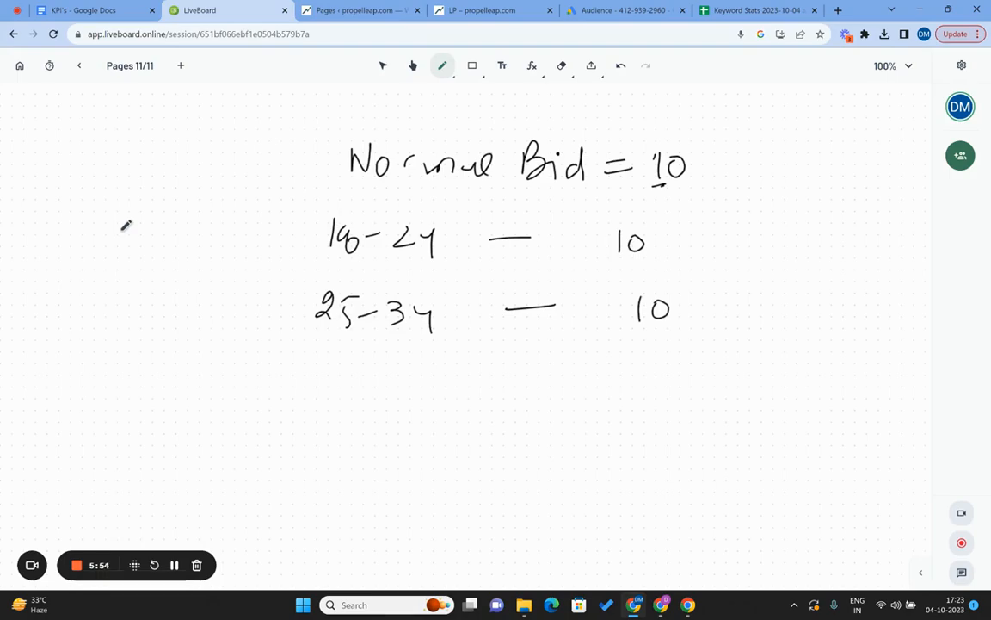
mouse_move(422, 306)
mouse_down()
mouse_move(448, 291)
mouse_move(354, 277)
mouse_move(286, 326)
mouse_move(417, 363)
mouse_move(465, 271)
mouse_up()
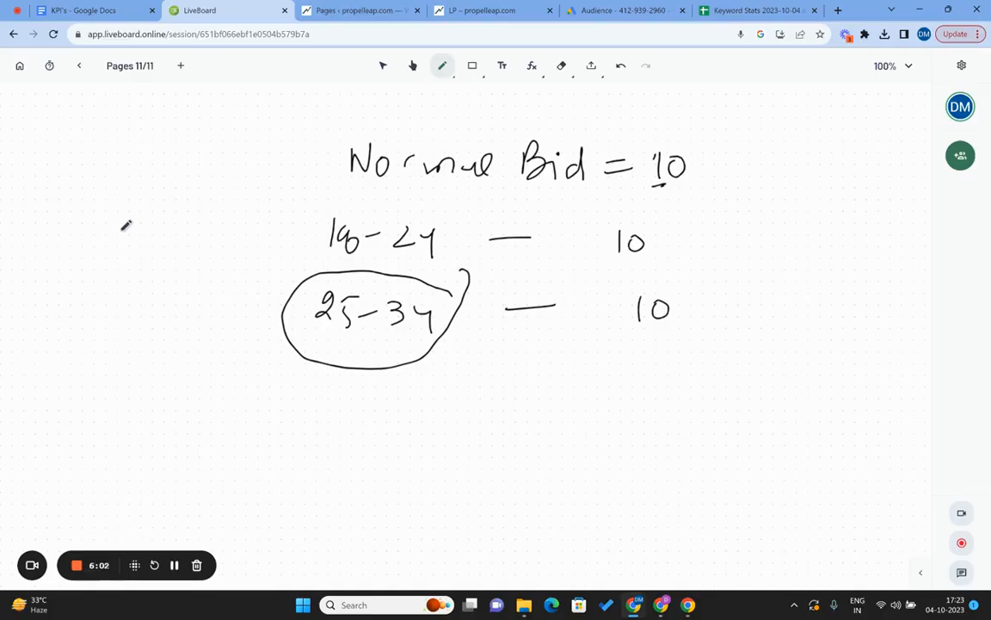
Step: Check the age table in Google Ads, and on the whiteboard extend the 25-34 line with an arrow to an underlined 15
click(621, 11)
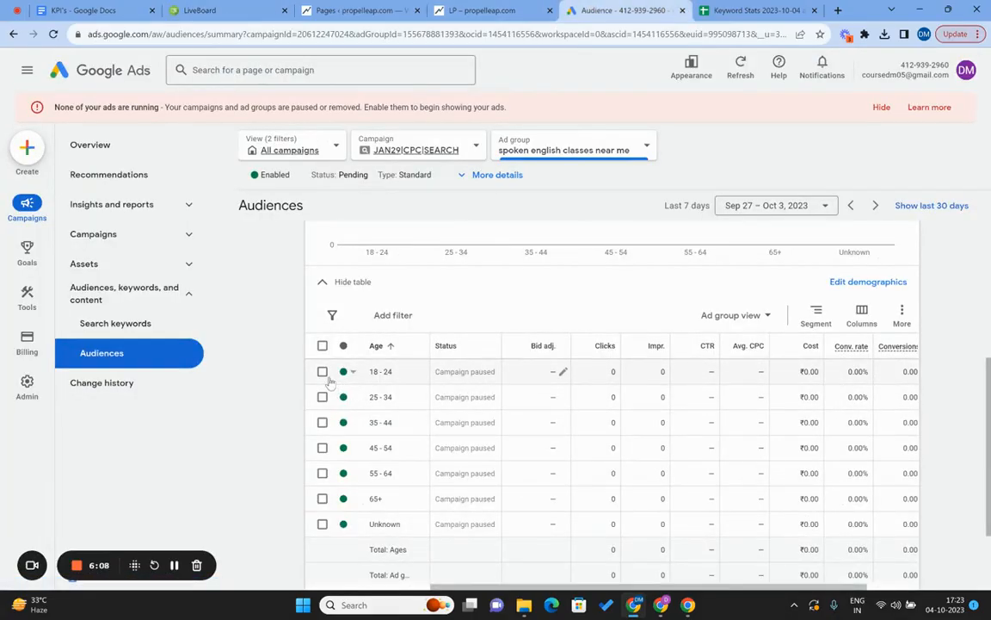
click(228, 10)
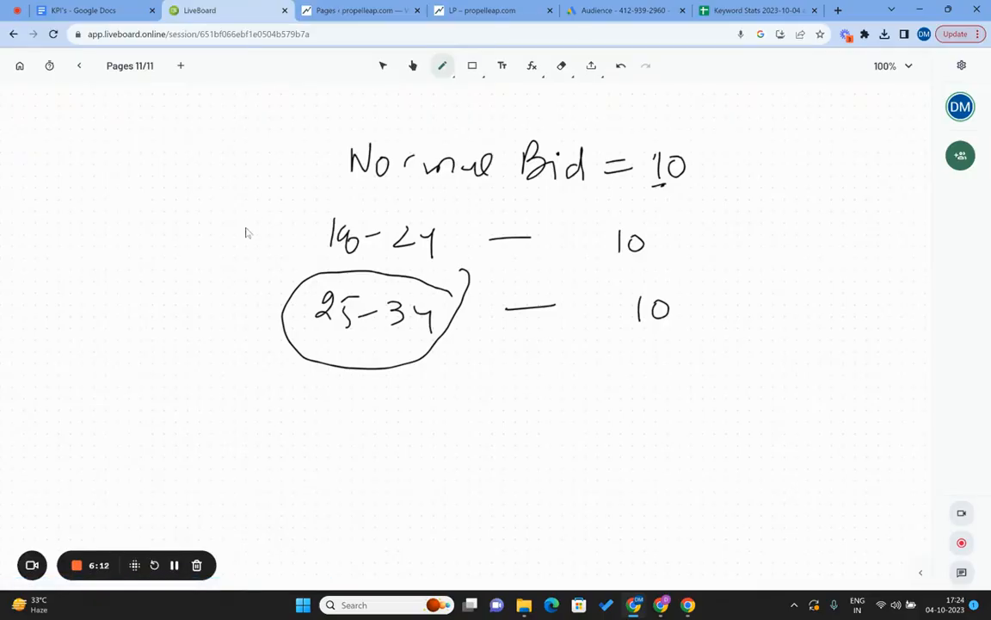
drag(703, 315, 747, 323)
mouse_move(762, 307)
mouse_down()
mouse_move(765, 326)
mouse_move(777, 328)
mouse_move(805, 304)
mouse_up()
drag(774, 349, 797, 345)
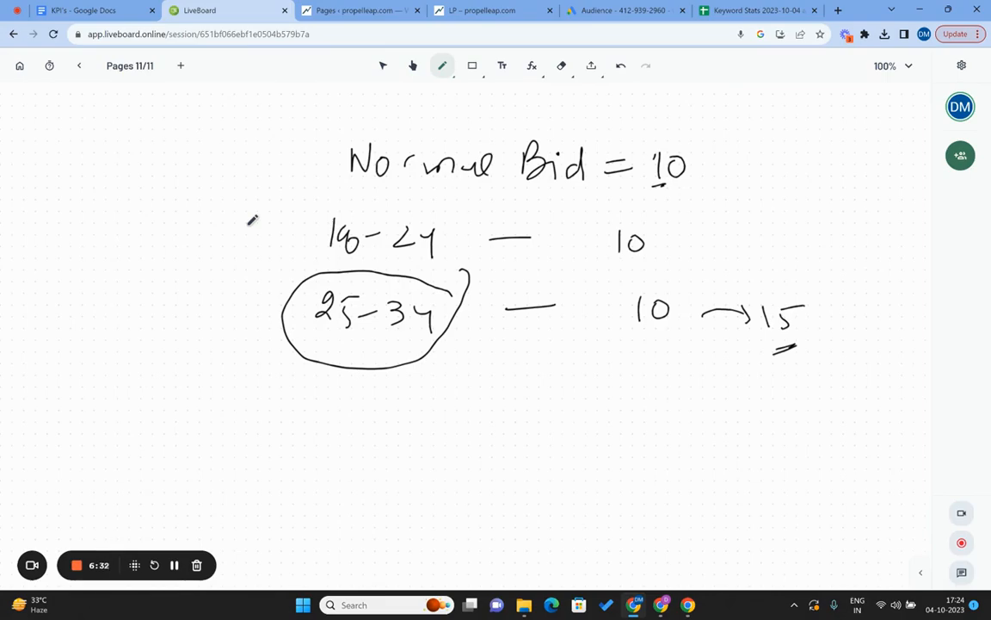
Step: Switch to Google Ads and save a bid adjustment of Increase 15% for the 25 - 34 age group
click(607, 11)
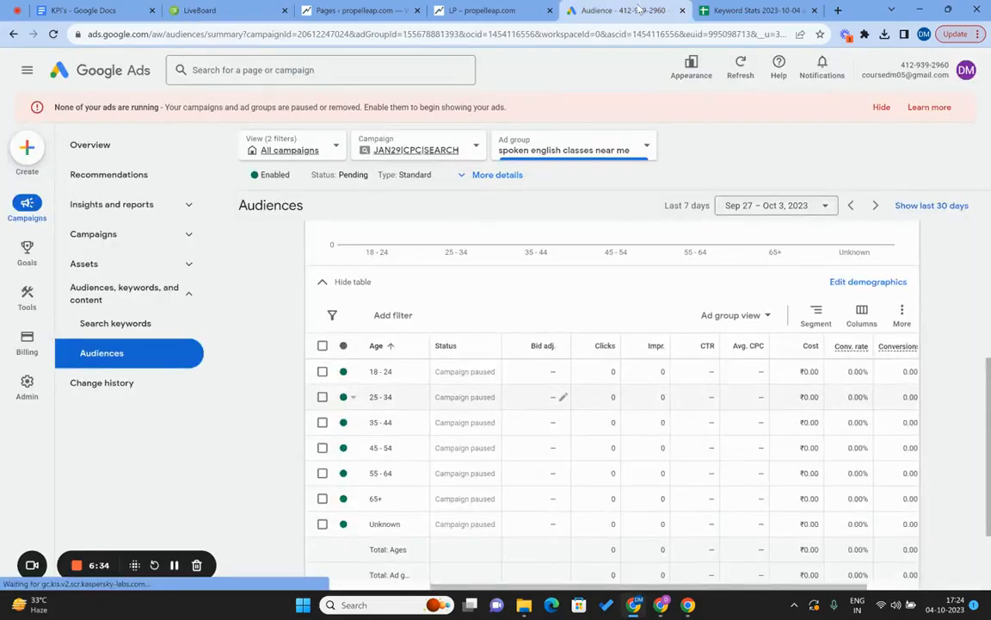
click(563, 398)
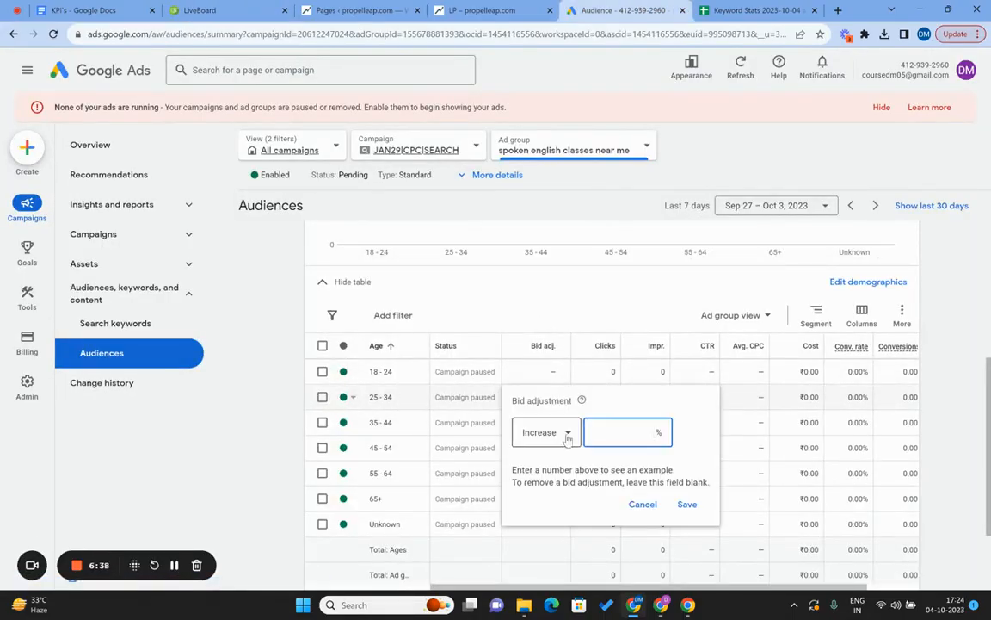
text(15)
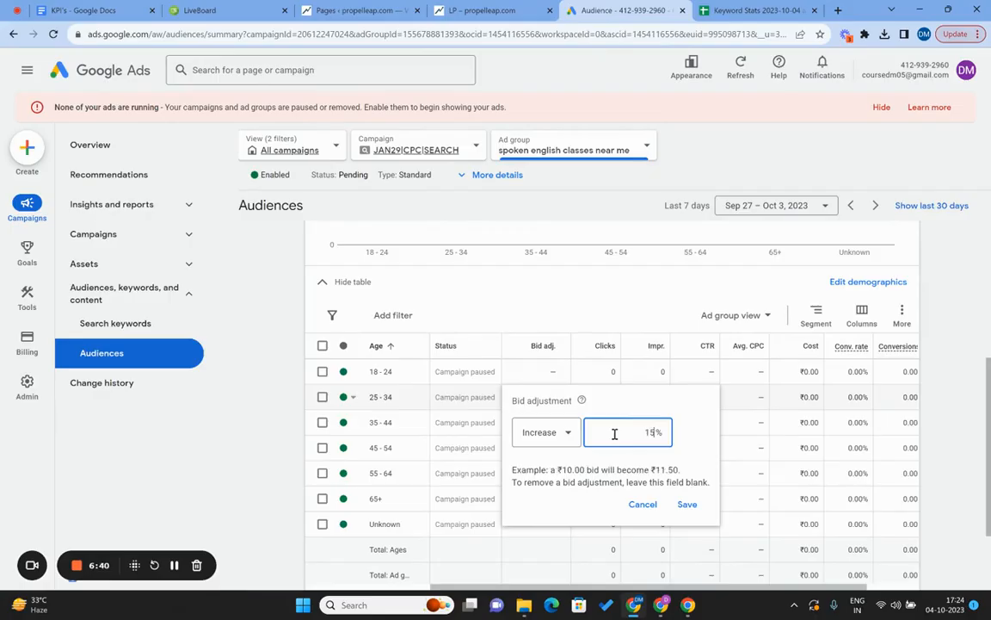
click(687, 505)
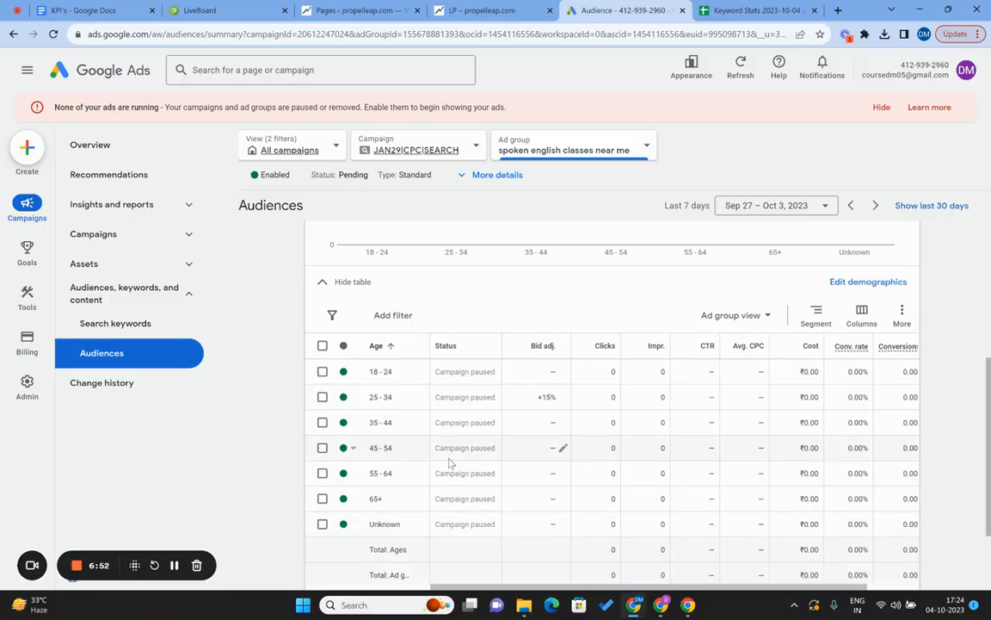
Step: Save a bid adjustment of Decrease 20% for the 45 - 54 age group, and clear the row selection
click(322, 447)
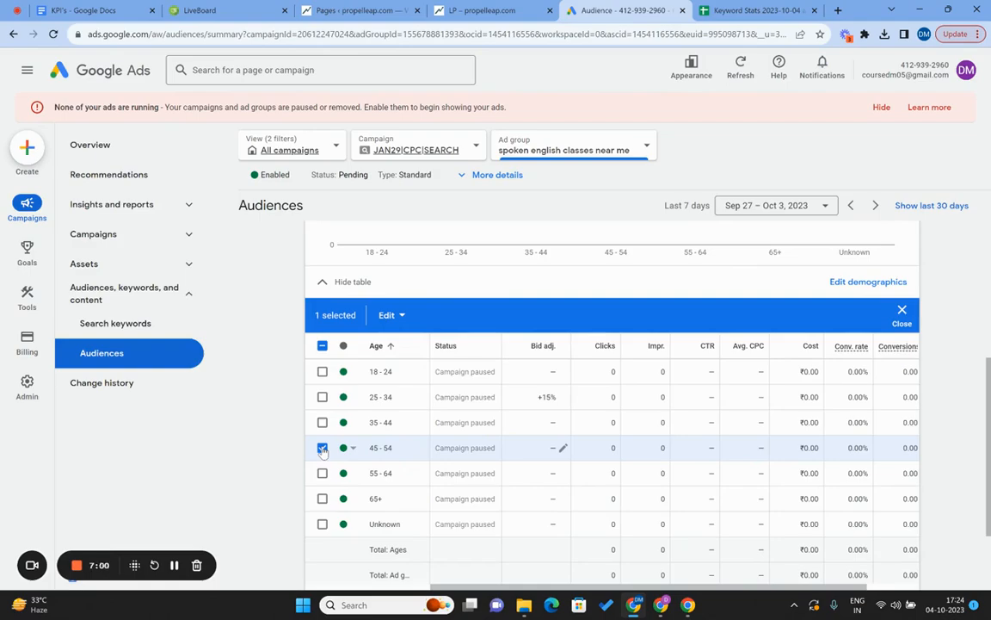
click(563, 448)
click(544, 483)
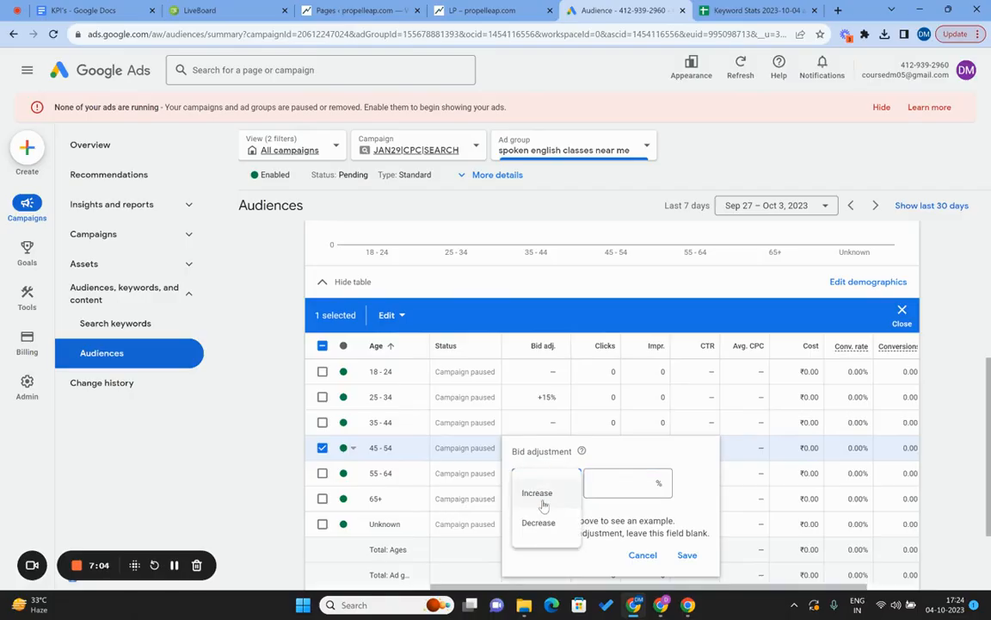
click(539, 522)
click(635, 487)
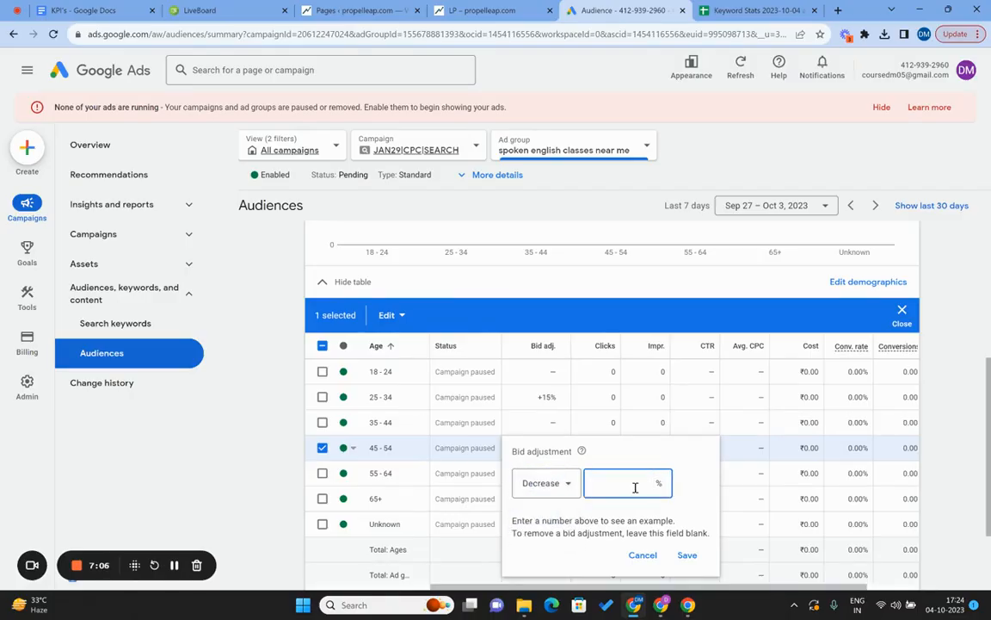
text(20)
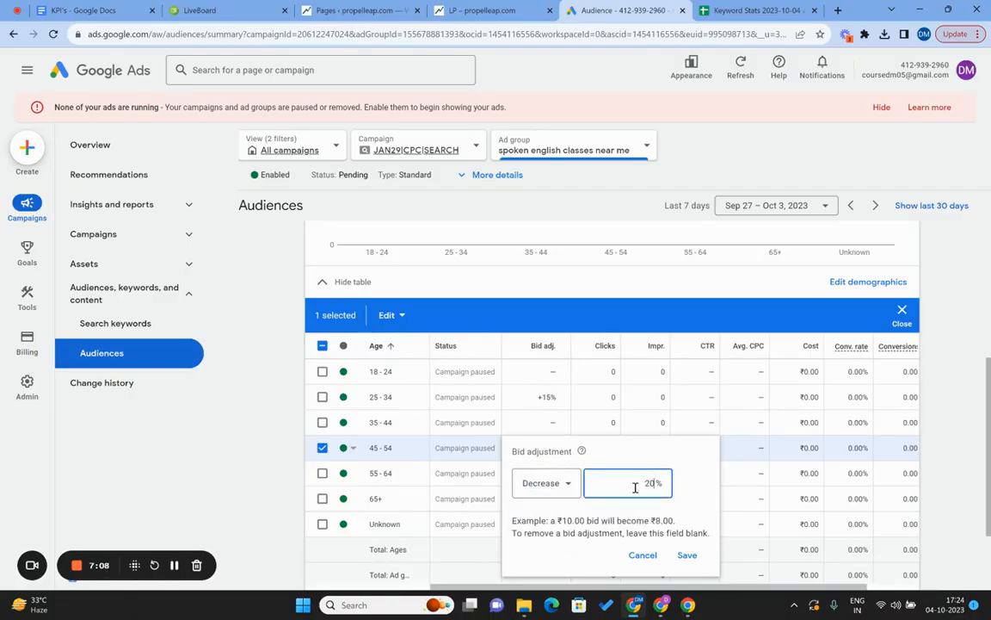
click(688, 557)
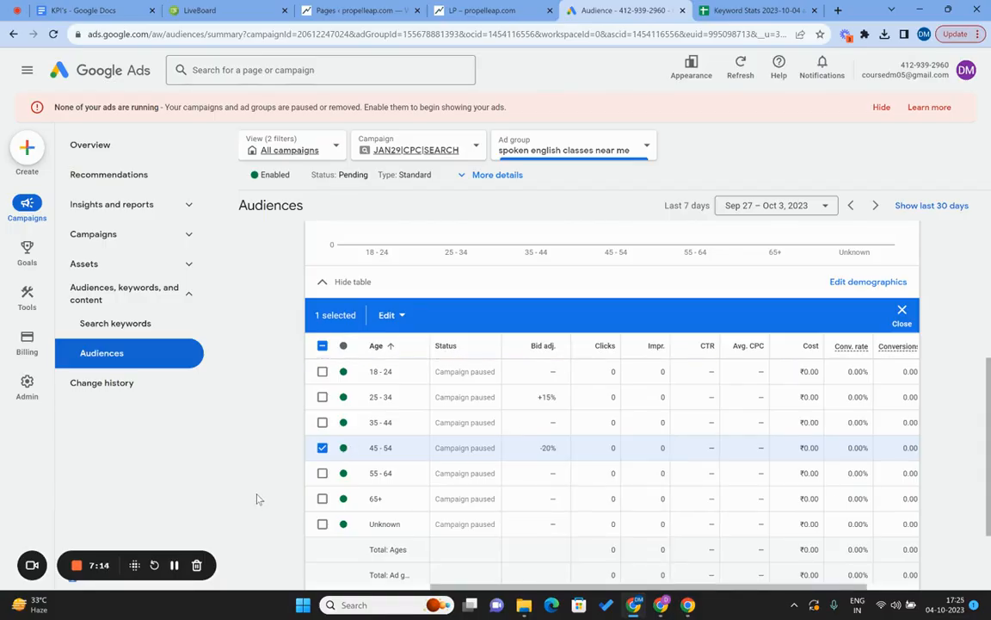
click(320, 448)
click(320, 448)
click(321, 447)
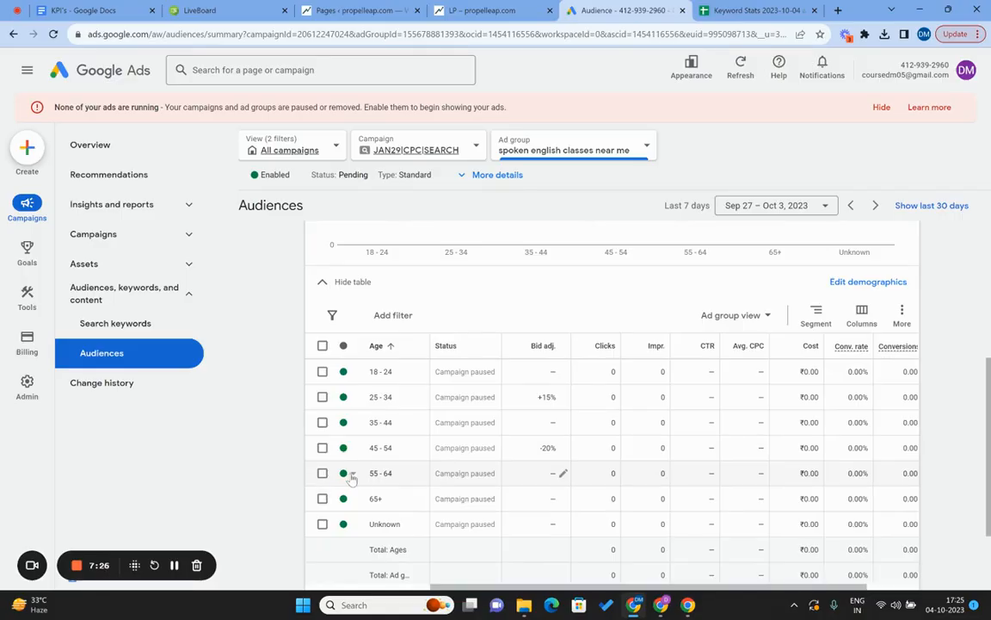
Step: Exclude the 55 - 64 age group from the ad group
click(349, 474)
click(366, 517)
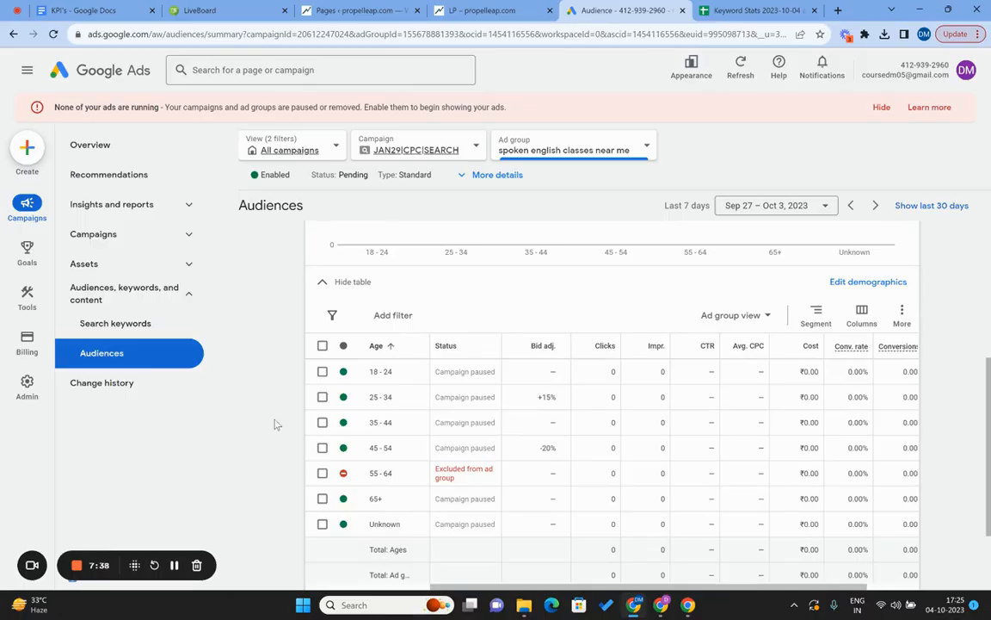
scroll(277, 423, down, 2)
scroll(276, 422, up, 10)
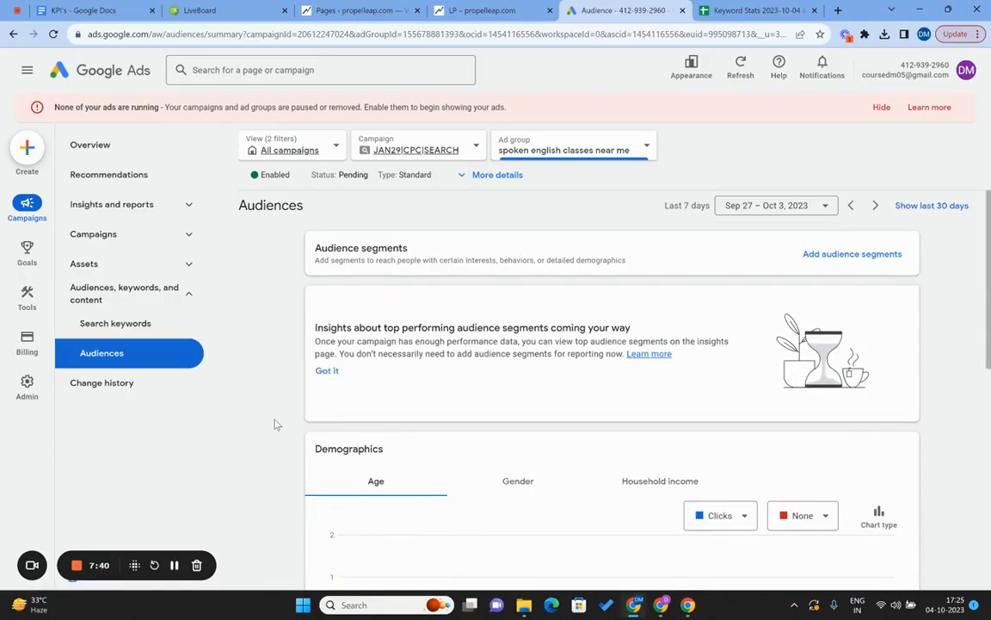
Step: In the gender demographics, save an Increase 10% bid adjustment for Male and exclude Unknown from the ad group
scroll(276, 422, down, 3)
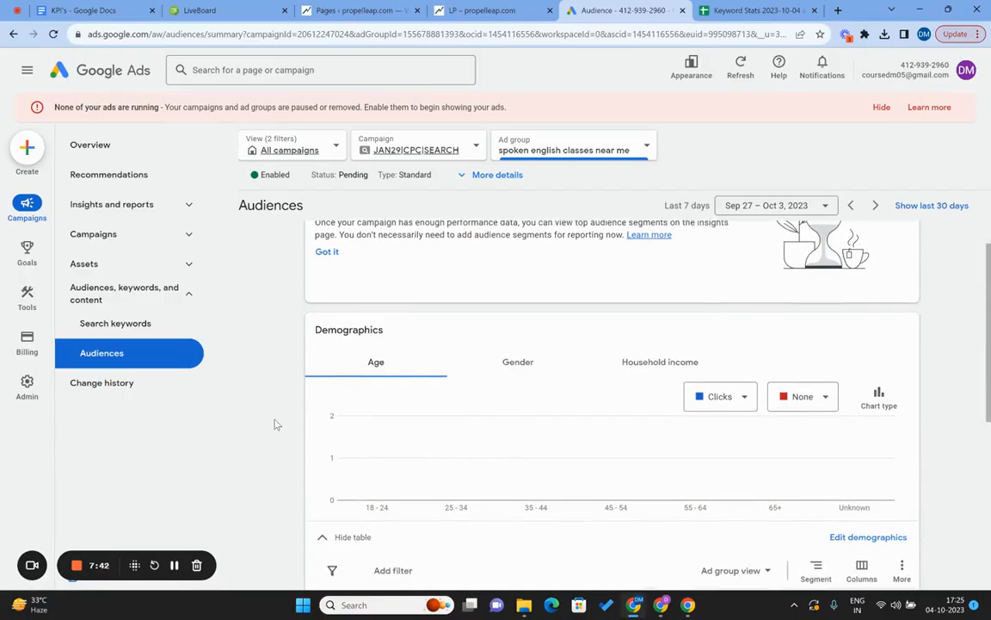
scroll(276, 422, up, 1)
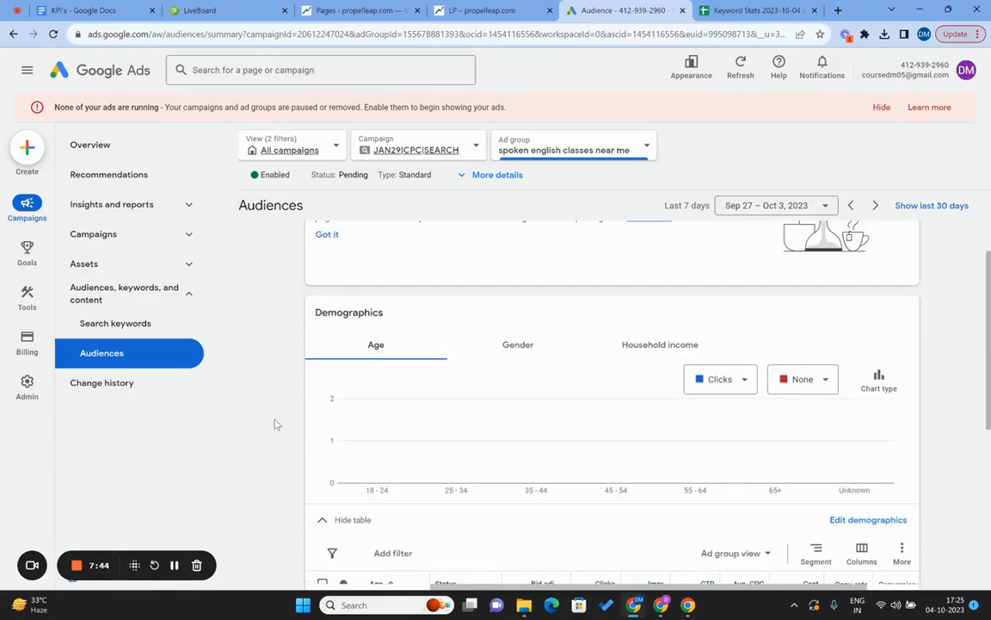
click(520, 357)
scroll(520, 360, down, 5)
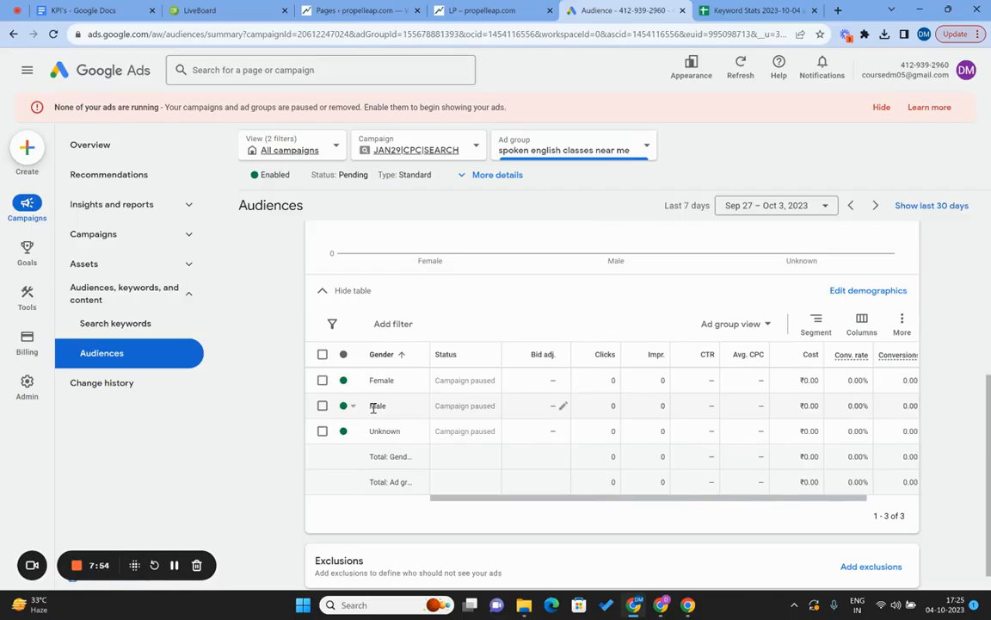
click(564, 407)
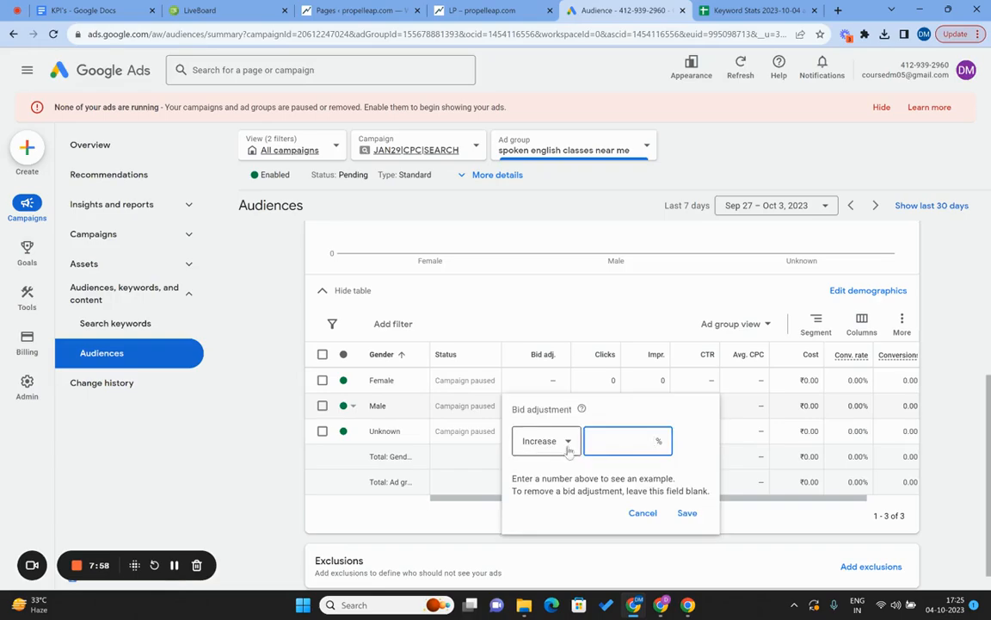
text(10)
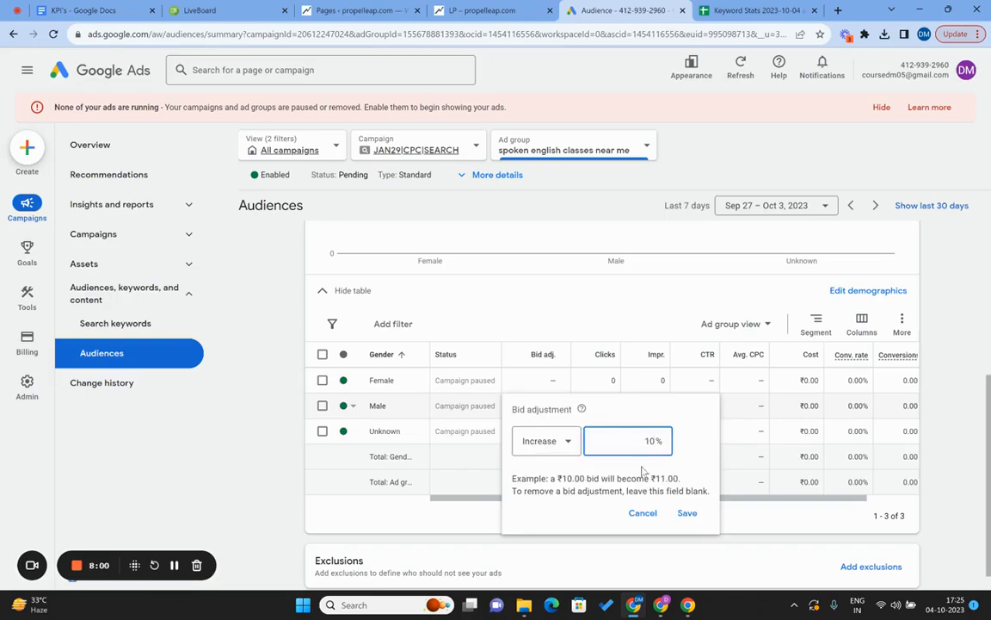
click(681, 523)
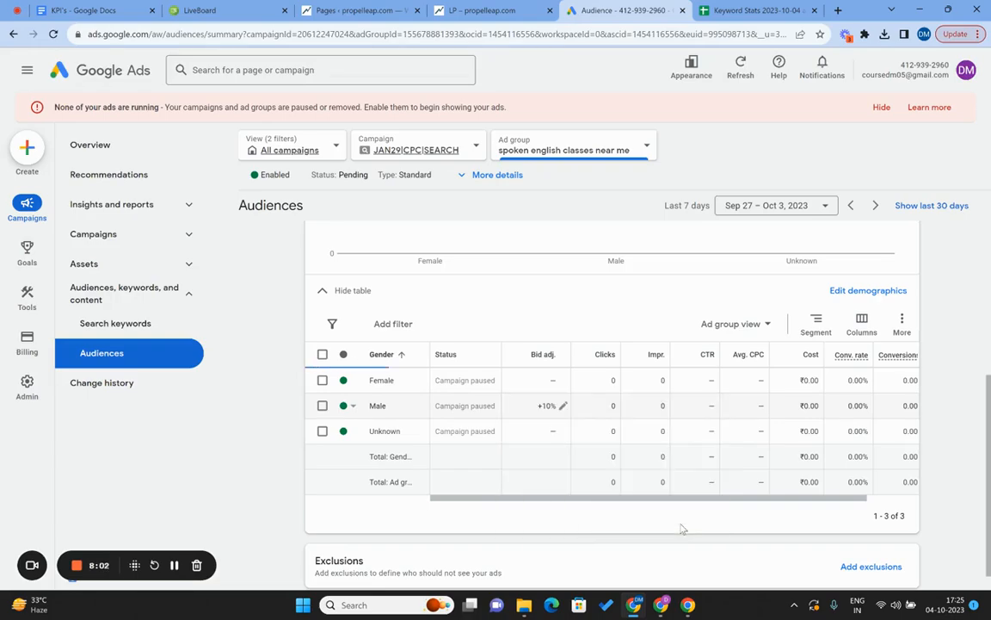
click(351, 432)
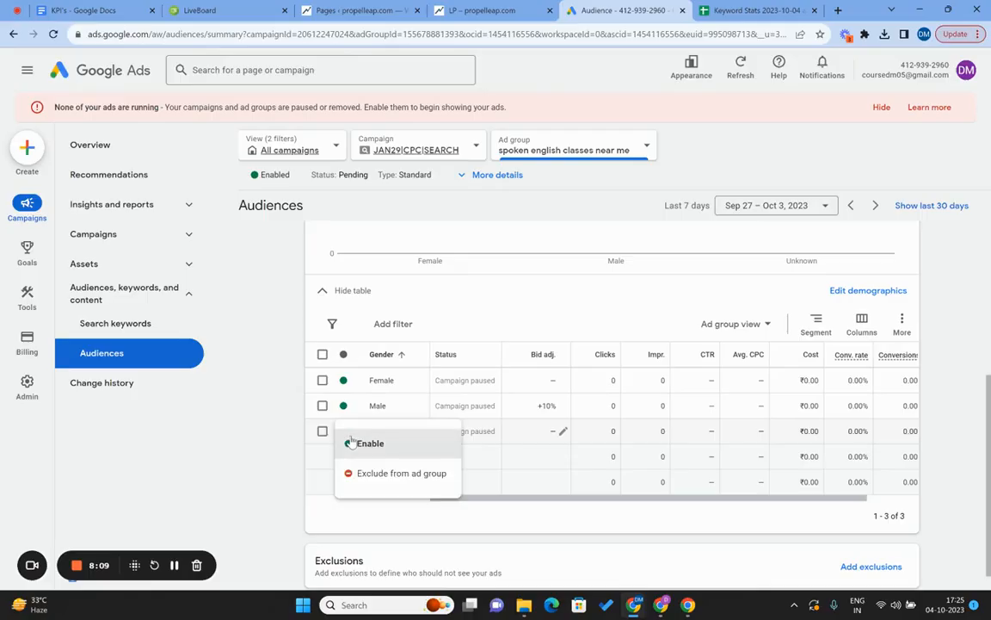
click(379, 472)
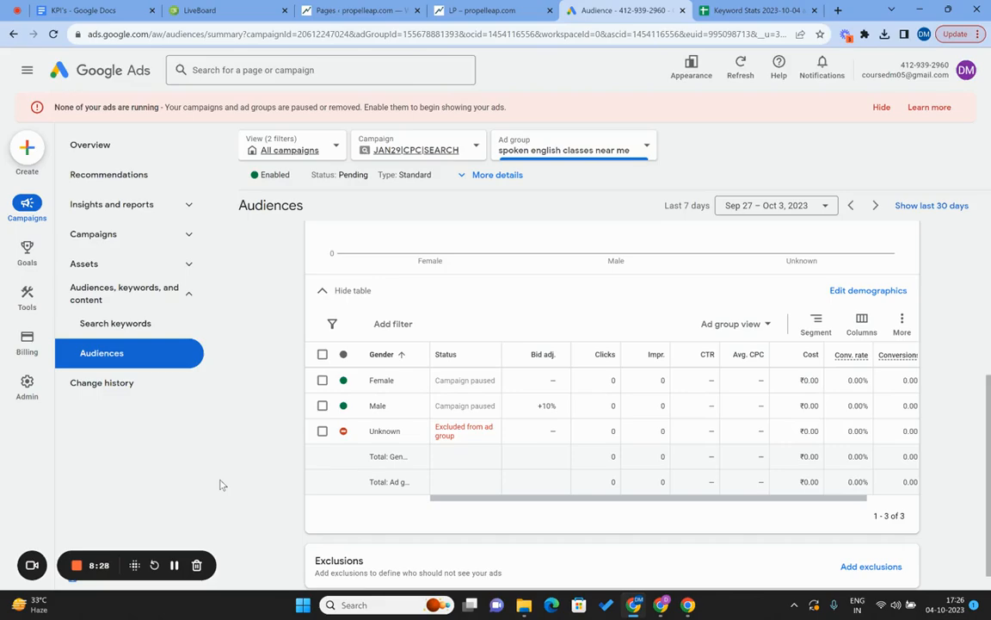
Step: Try to set a new max CPC bid of ₹35 for the search keyword [spoken english classes], and clear the row selection
click(145, 323)
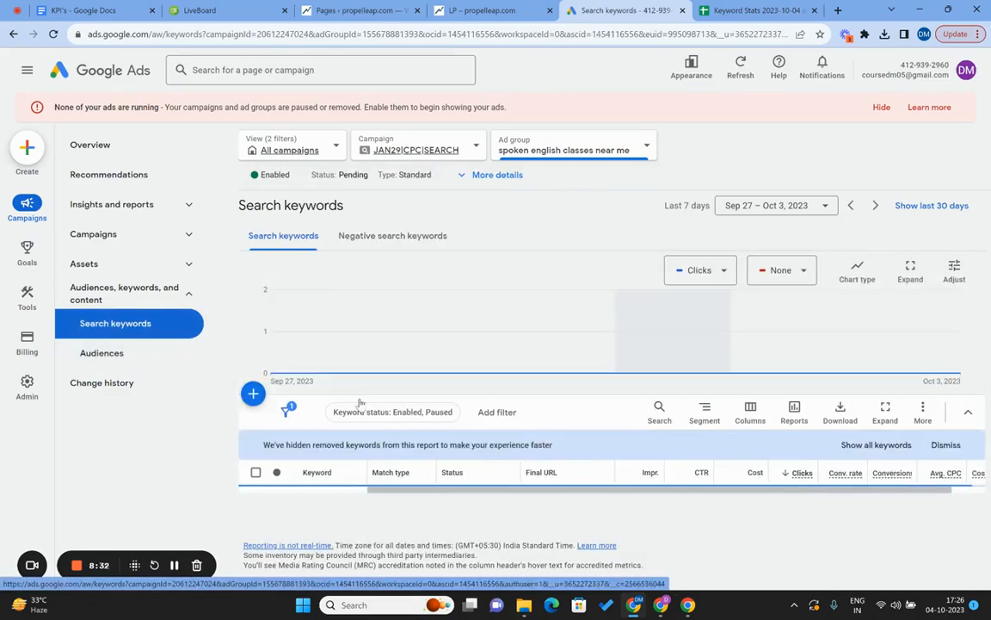
scroll(360, 401, down, 2)
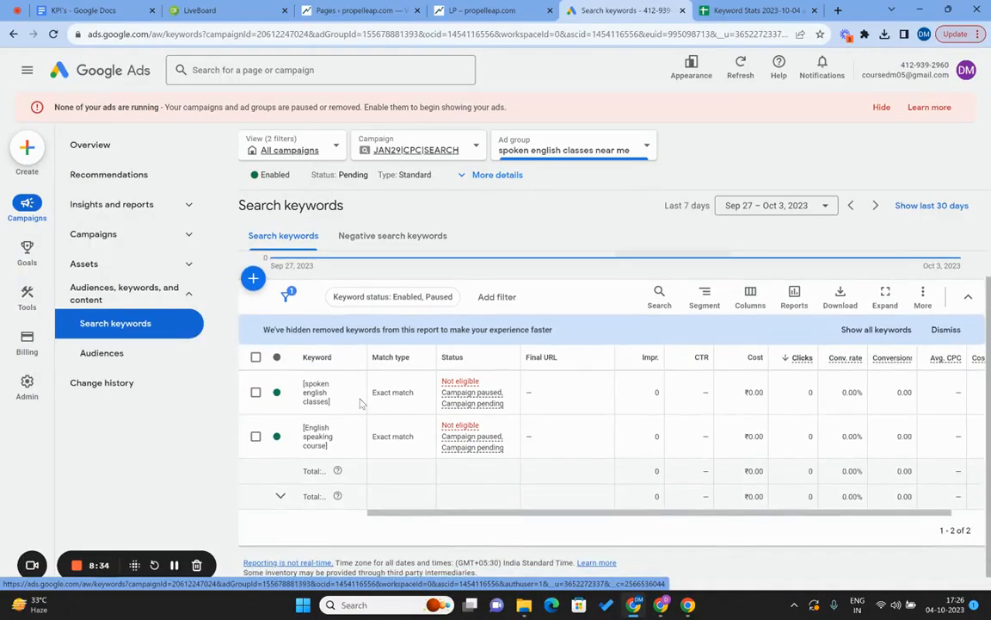
scroll(361, 404, up, 1)
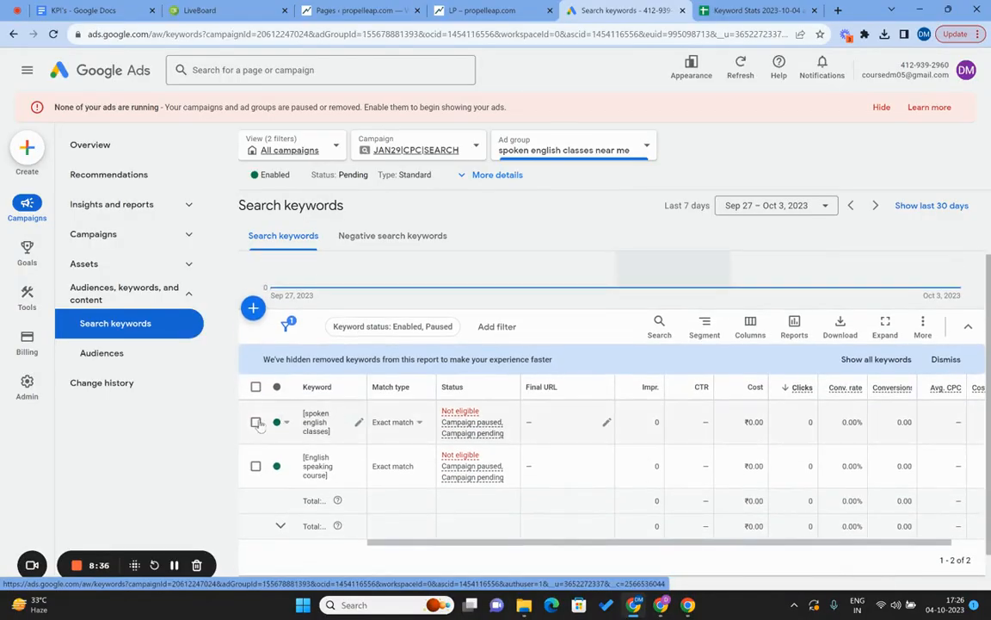
click(255, 423)
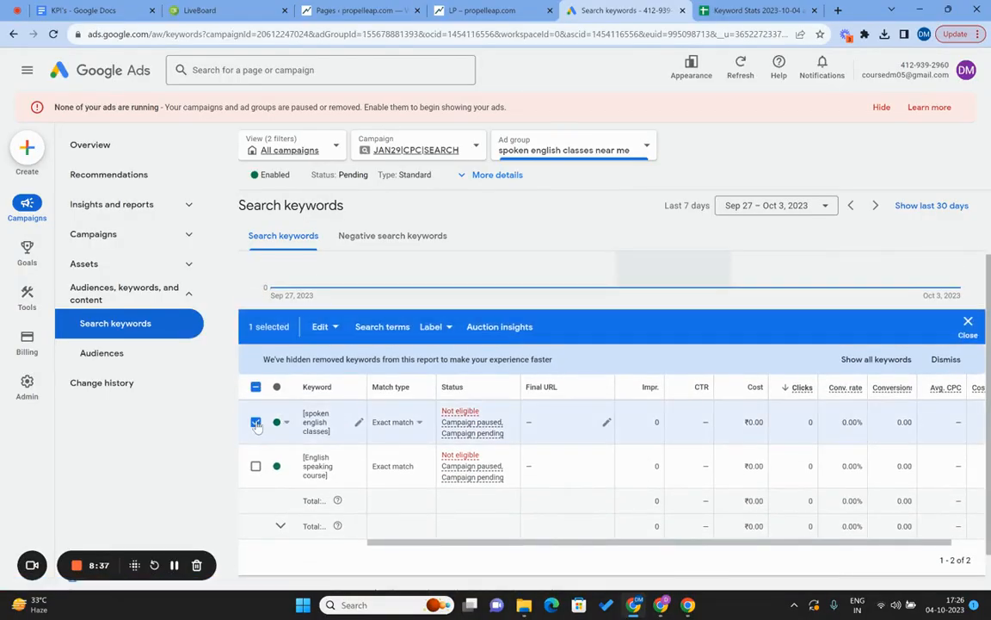
click(323, 328)
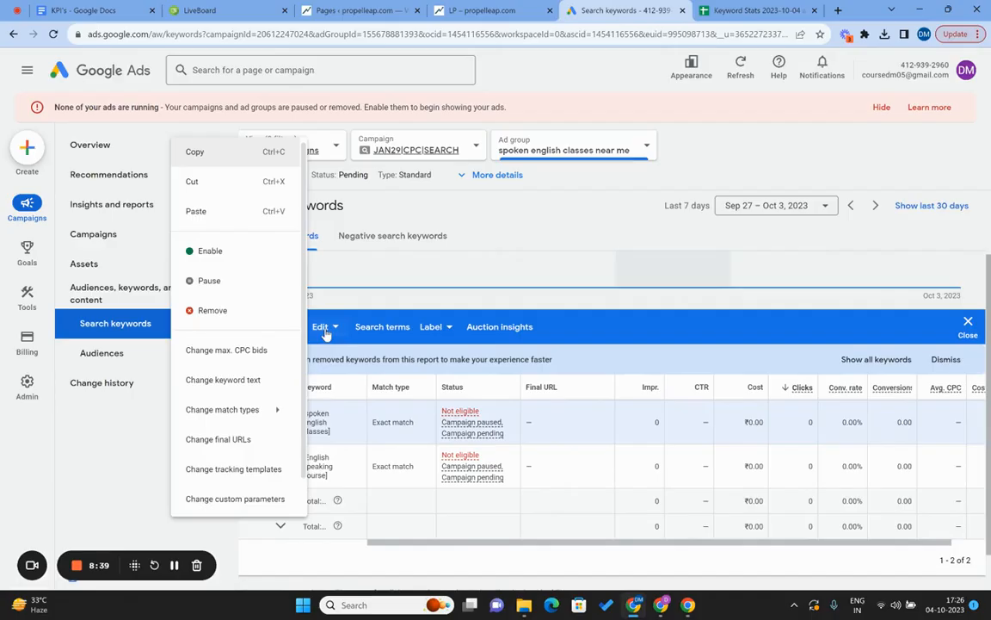
click(227, 350)
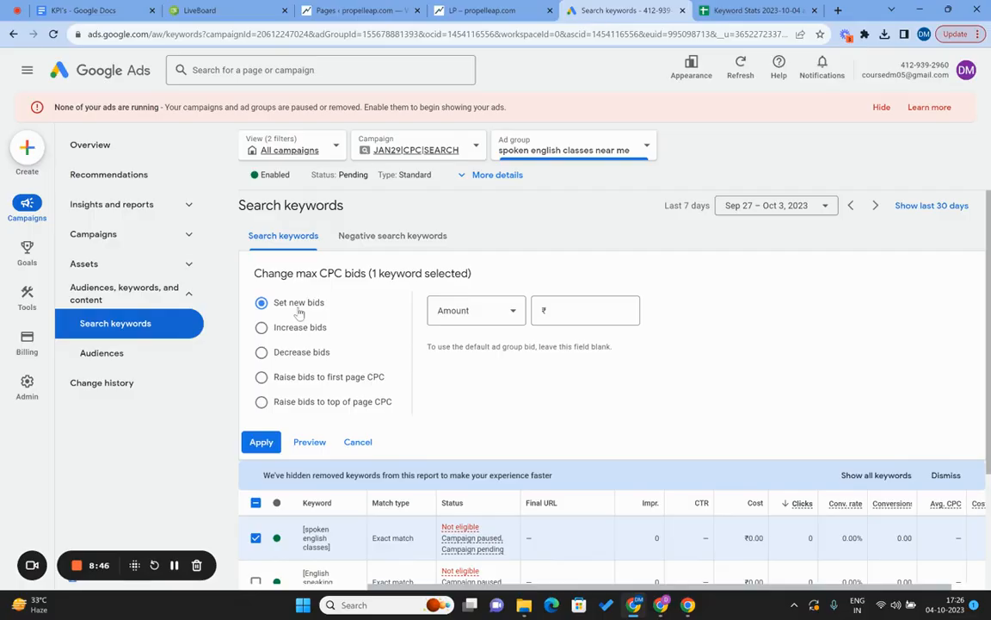
click(546, 311)
text(35)
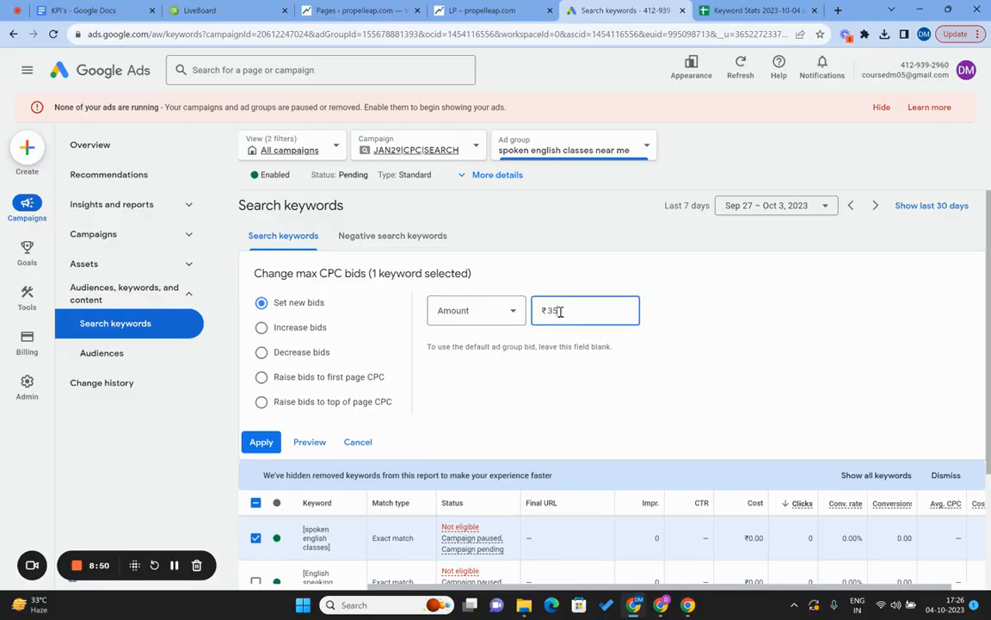
click(269, 442)
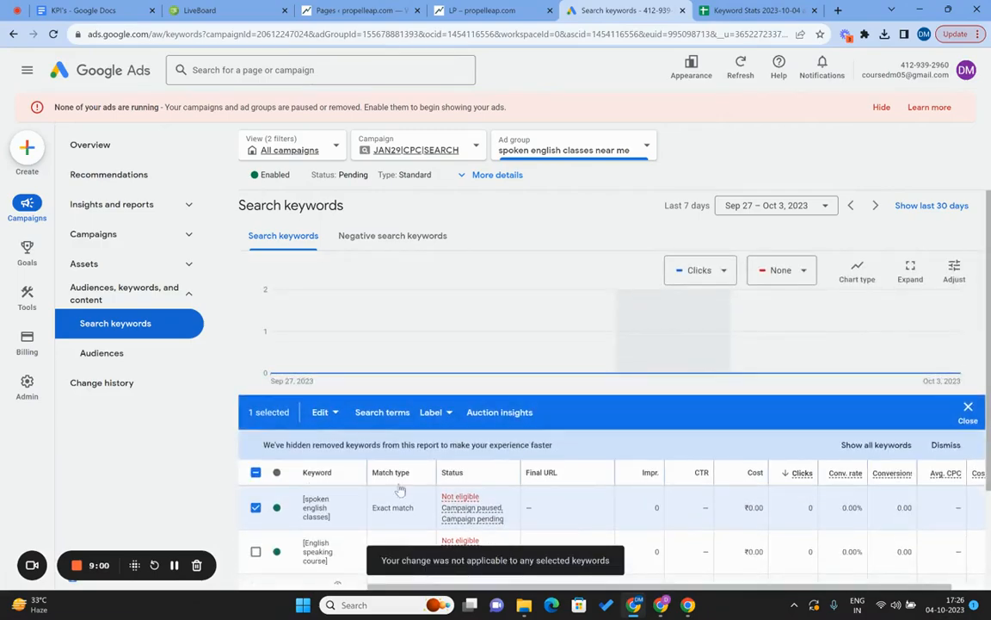
scroll(501, 523, down, 1)
scroll(502, 523, down, 3)
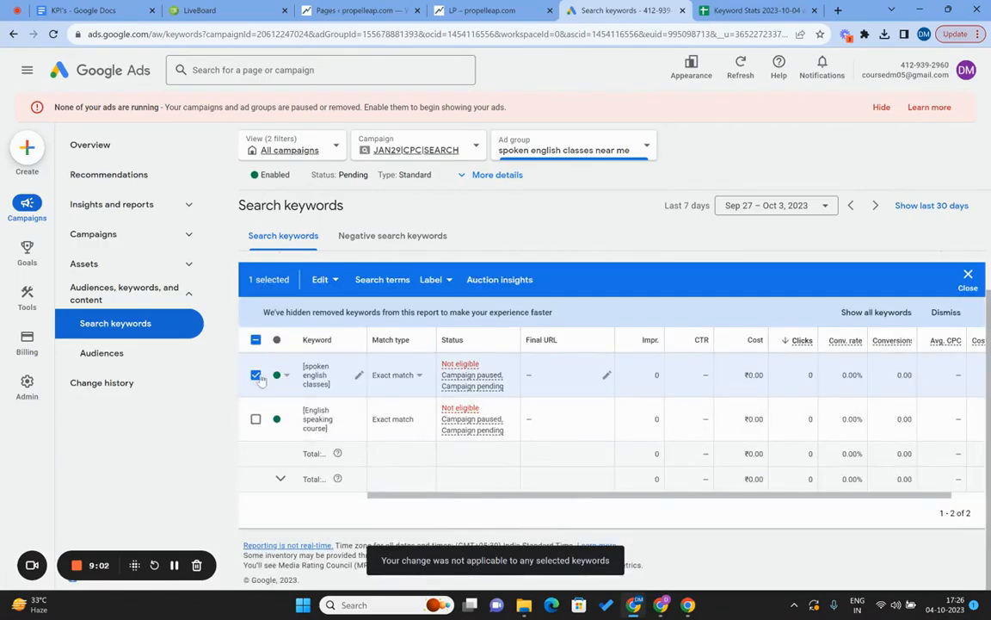
click(255, 339)
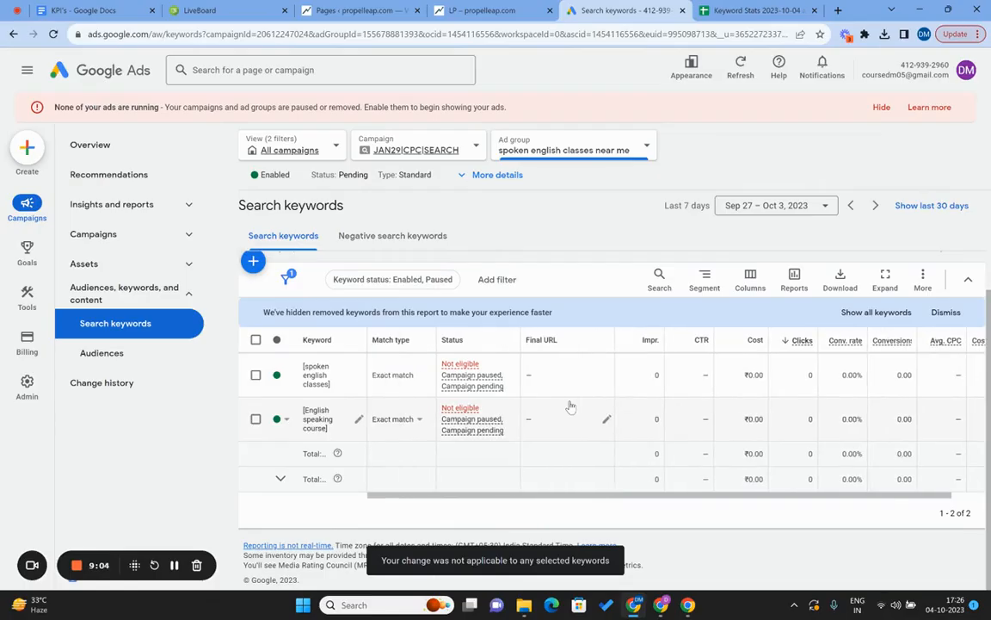